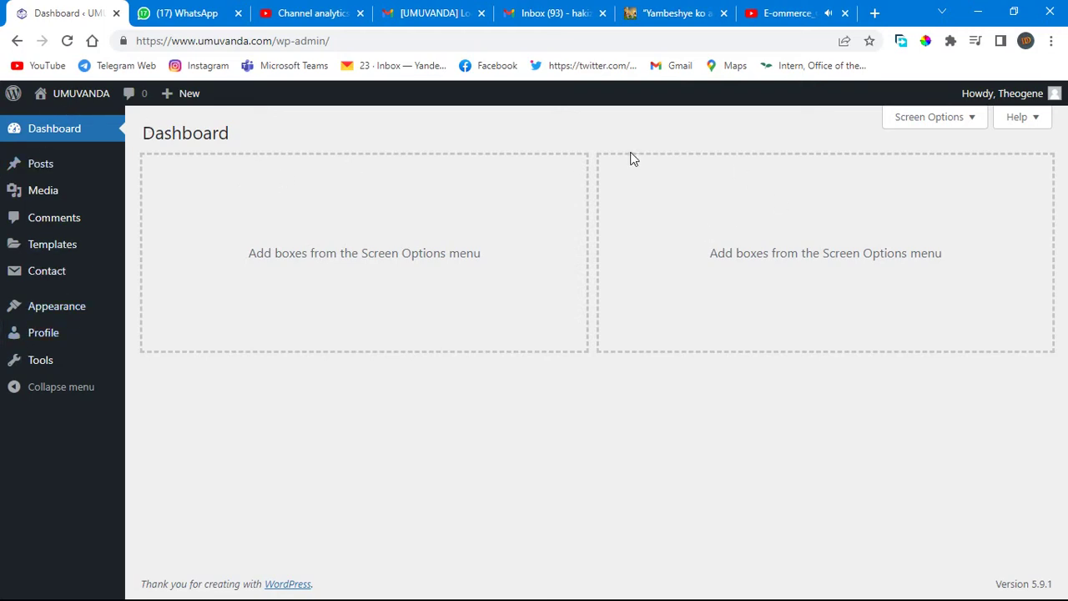
Step: Create a new post from the Posts list and close the block editor's welcome guide
mouse_move(45, 165)
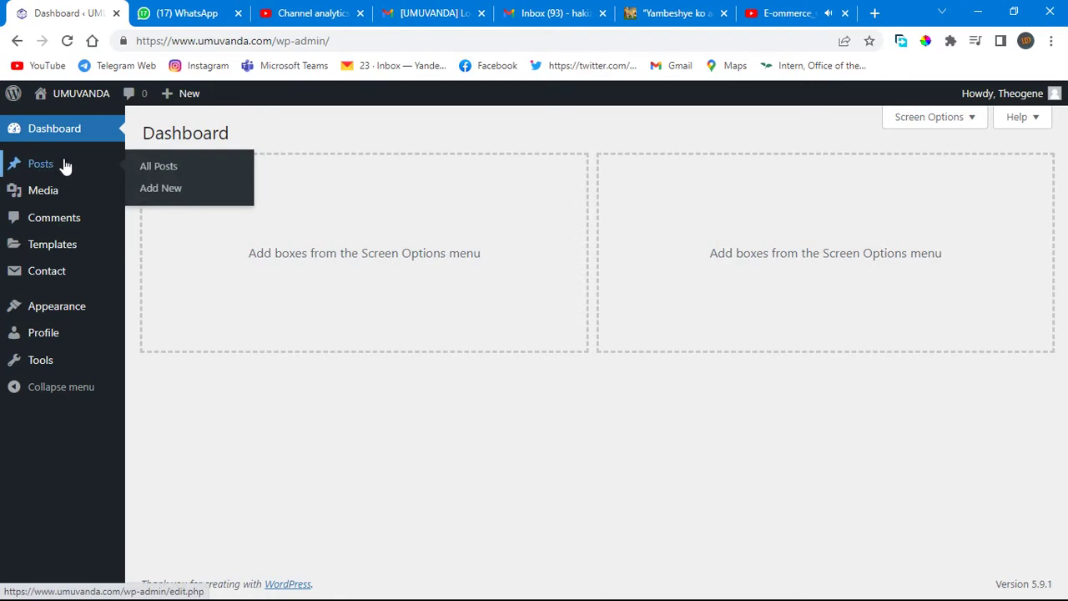
click(40, 165)
mouse_move(189, 100)
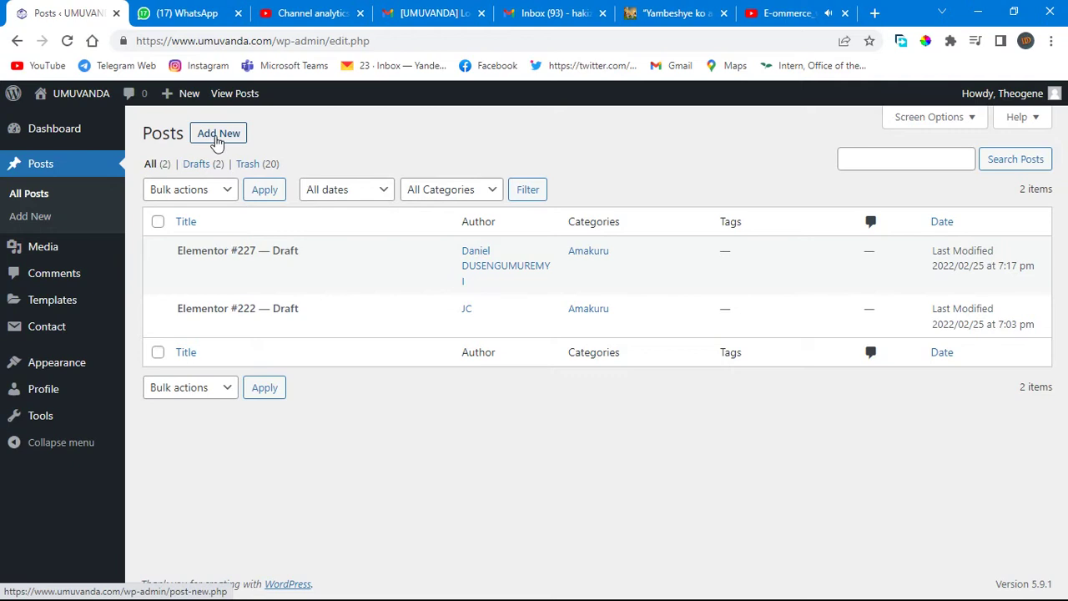
click(219, 136)
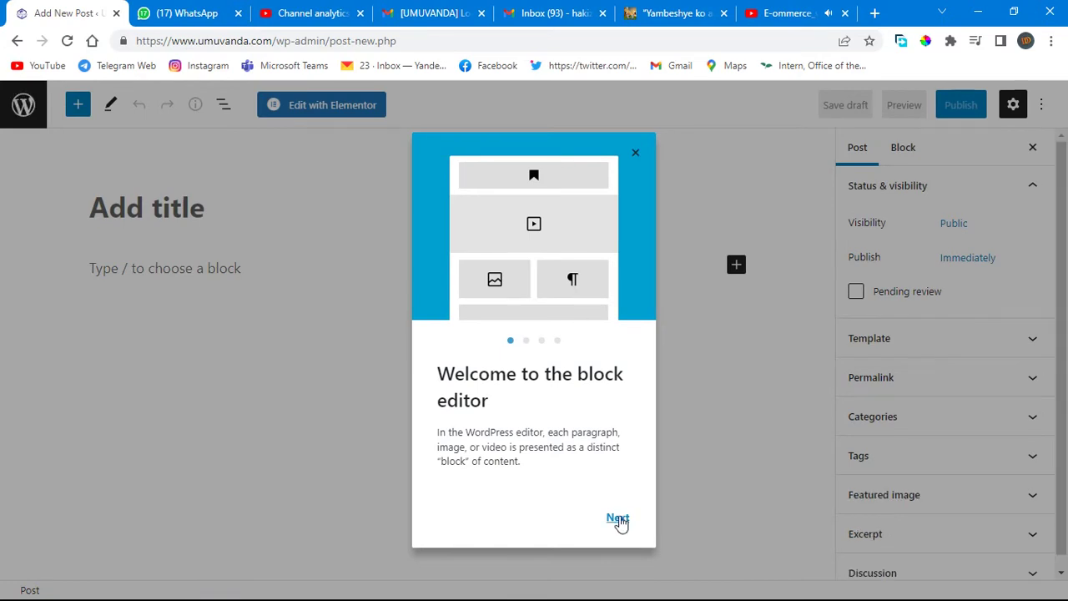
click(637, 155)
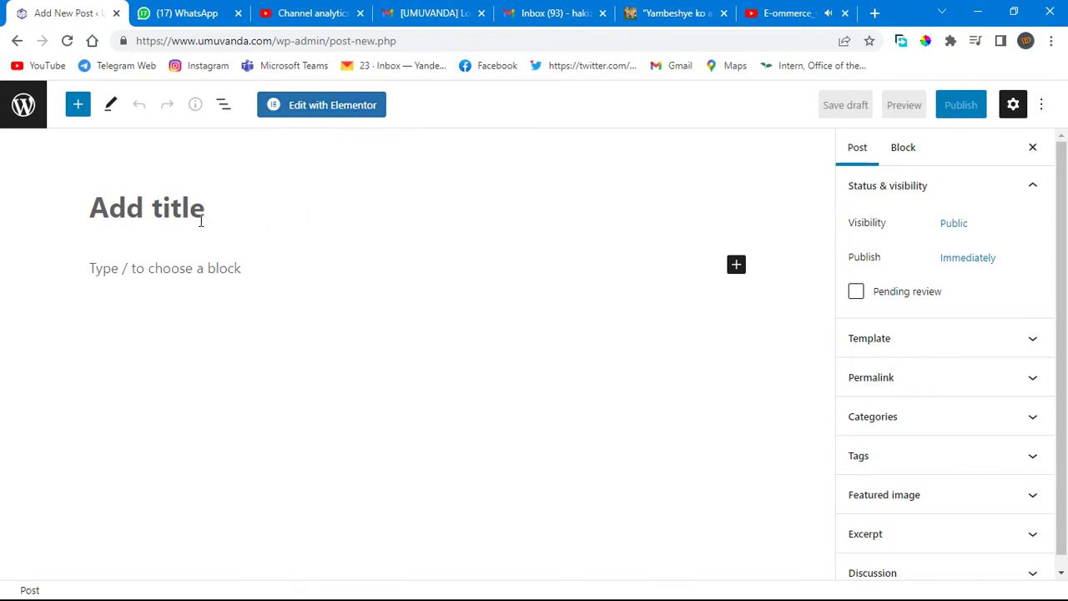
Step: Copy the headline starting "Yambeshye ko ari impfubyi" from the open imisambi.com article and return to the new post's title
click(90, 208)
click(672, 10)
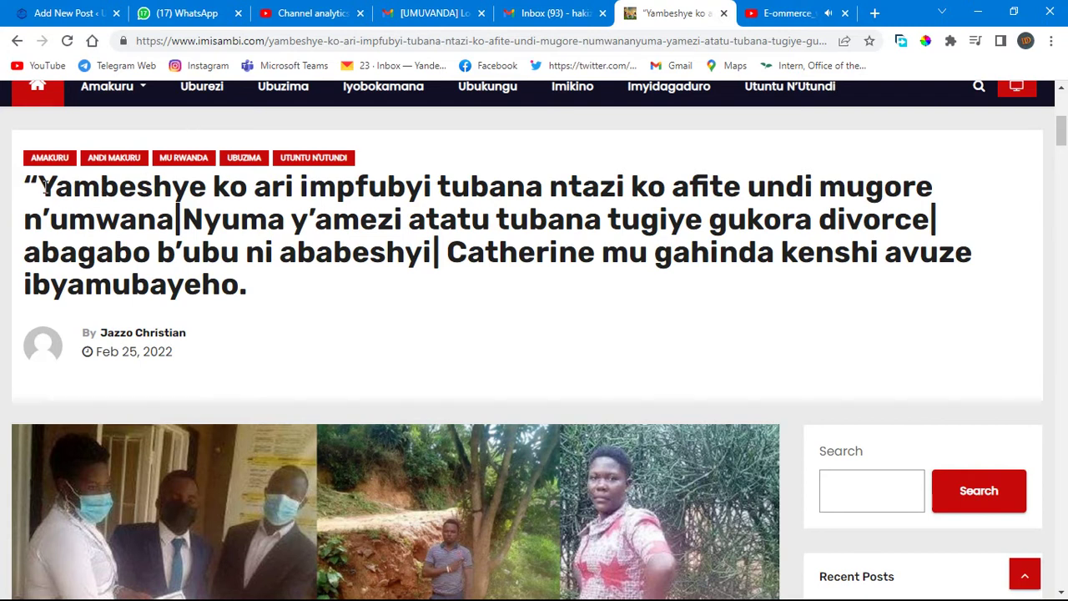
drag(42, 186, 255, 286)
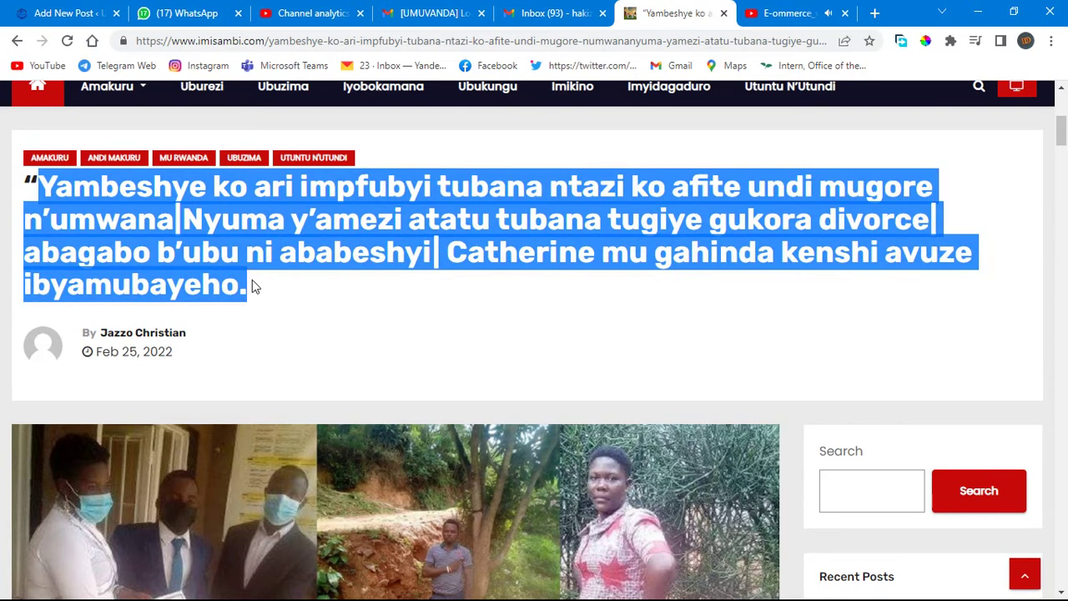
right_click(272, 224)
click(300, 240)
click(67, 12)
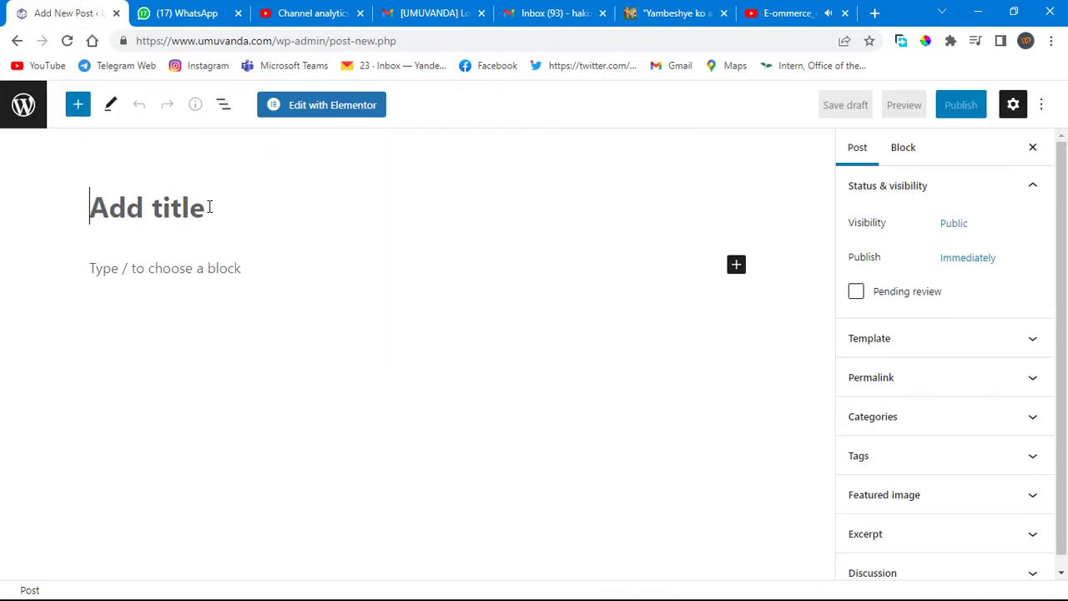
text(umu)
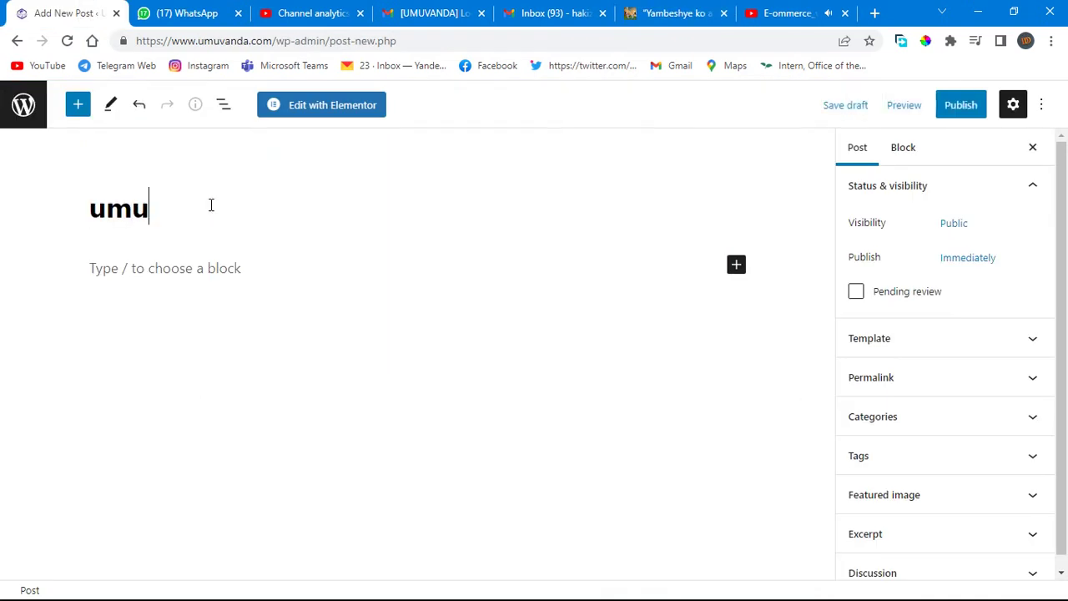
text(vanda amakuru)
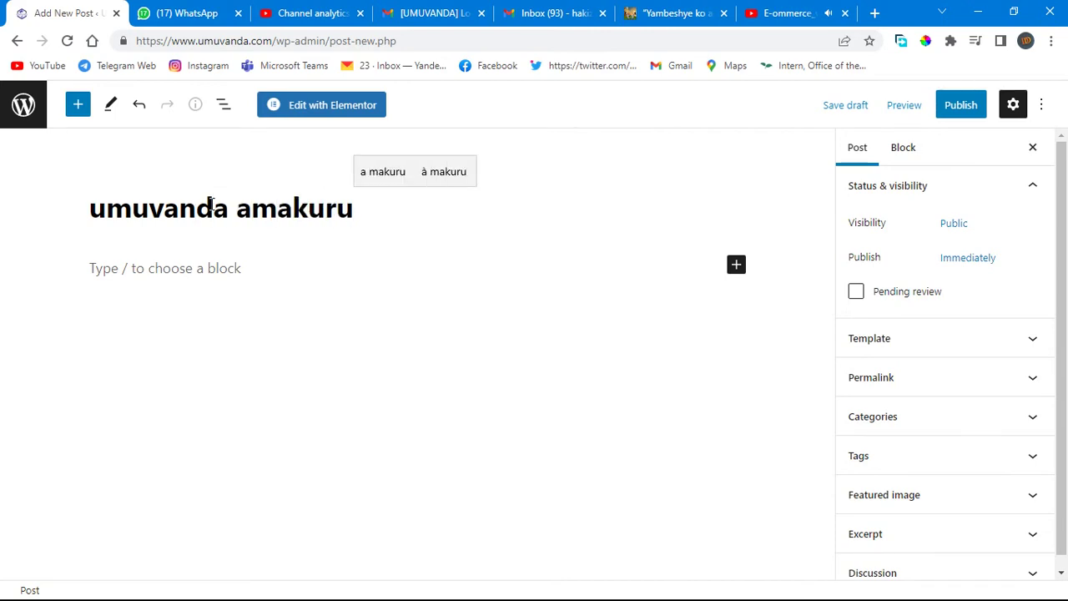
key(ctrl+a)
key(BackSpace)
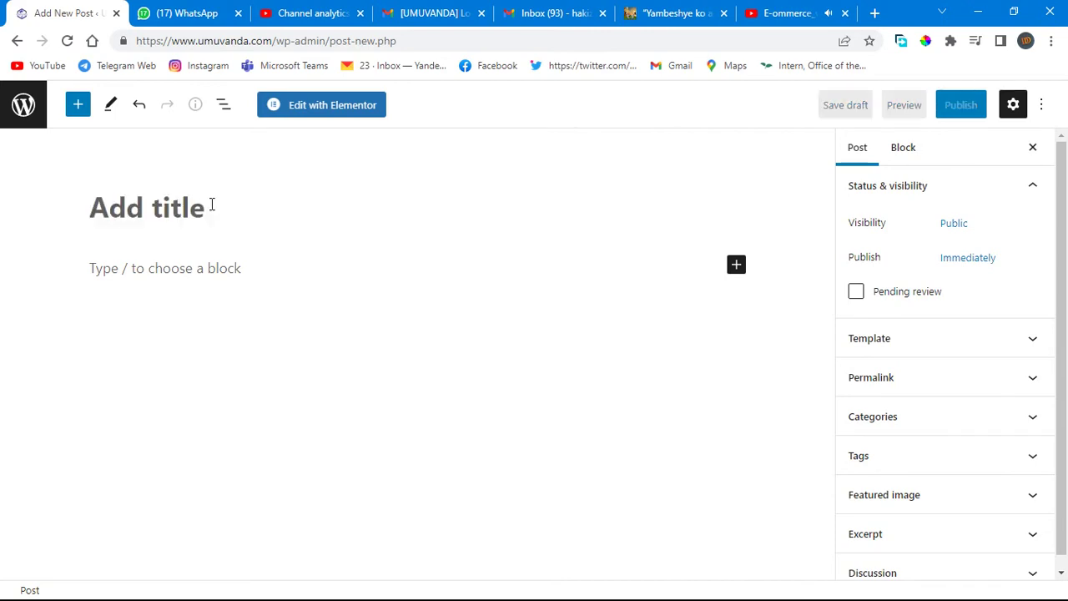
Step: Paste the copied headline as the post title and add a Paragraph block below it
key(ctrl+v)
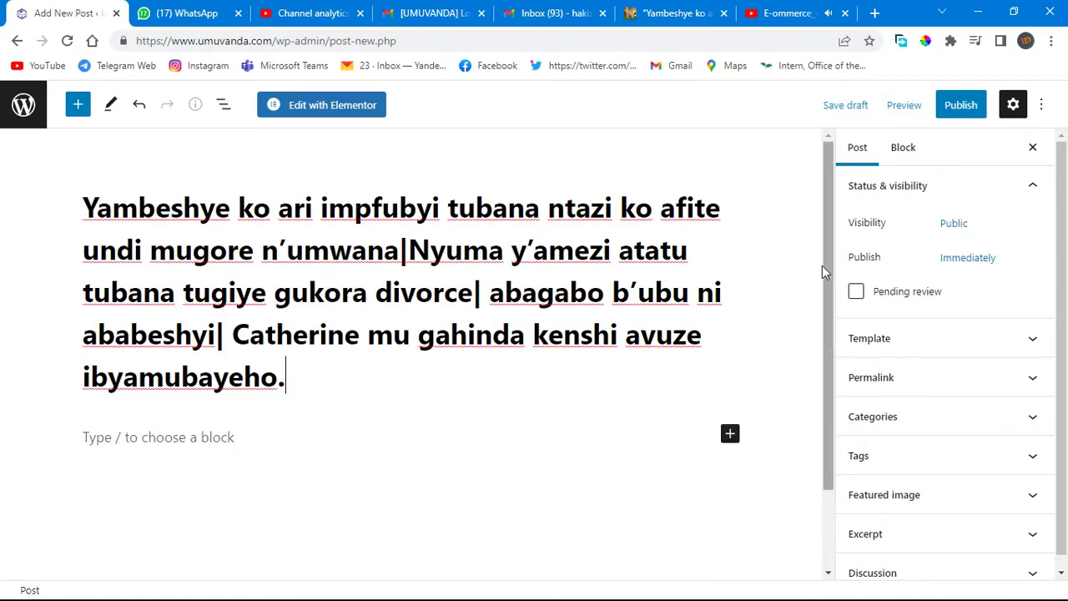
drag(830, 274, 839, 362)
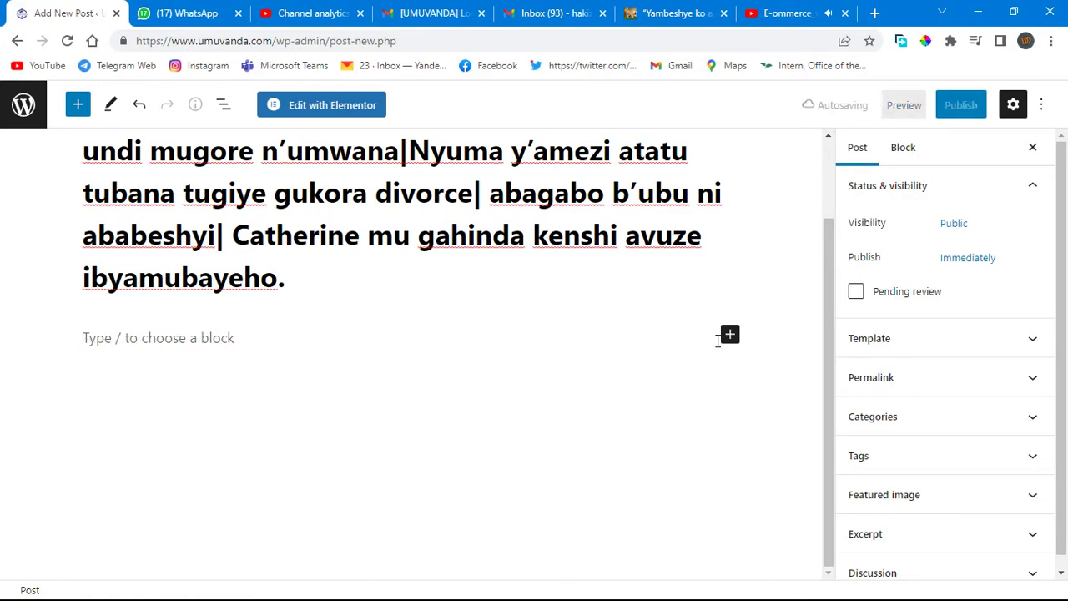
click(730, 341)
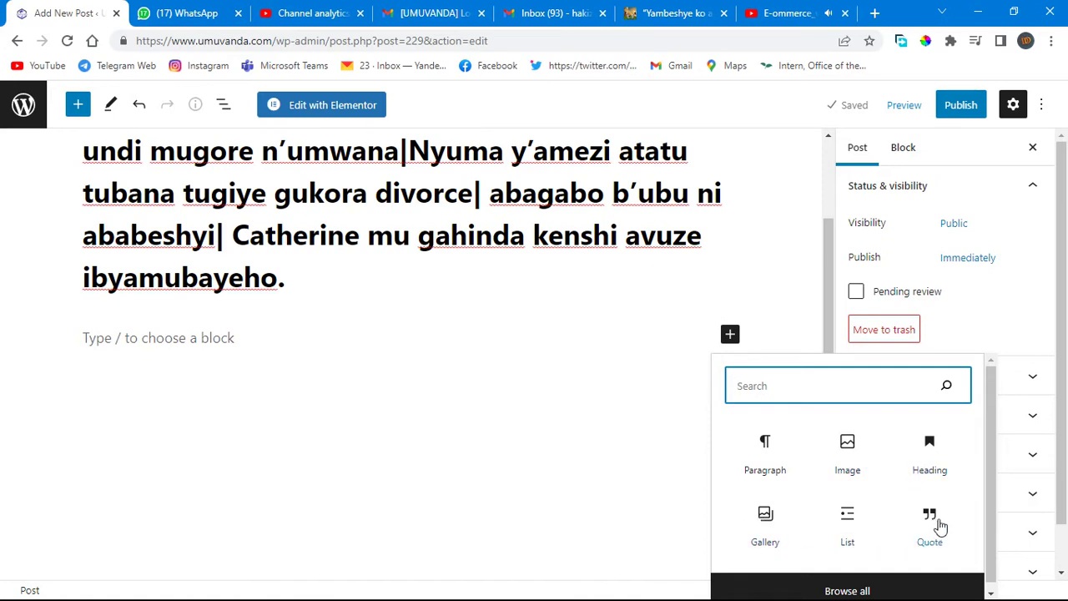
drag(994, 508, 994, 513)
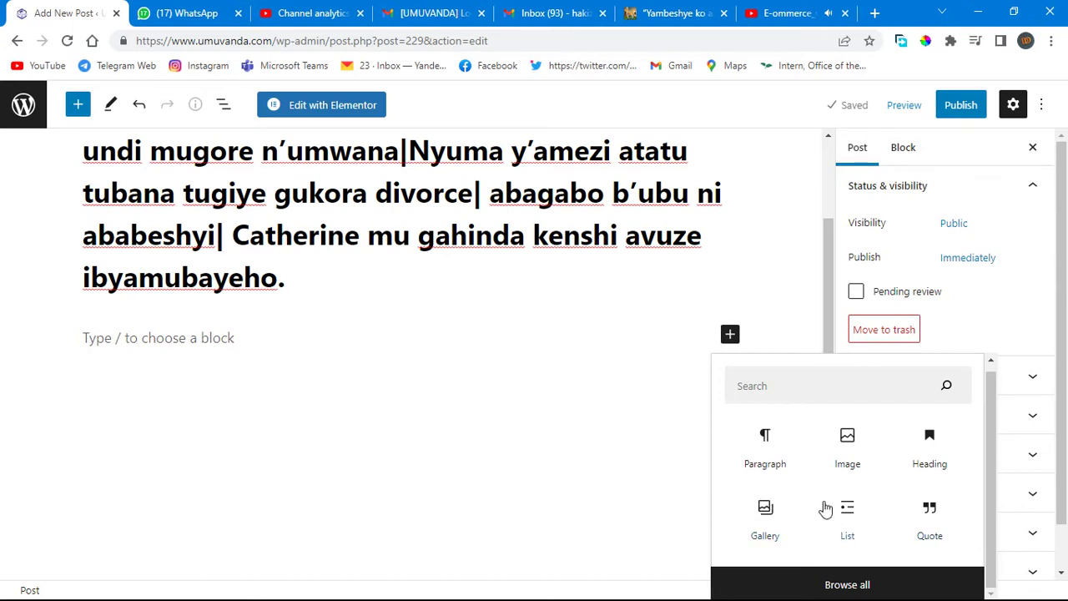
click(203, 339)
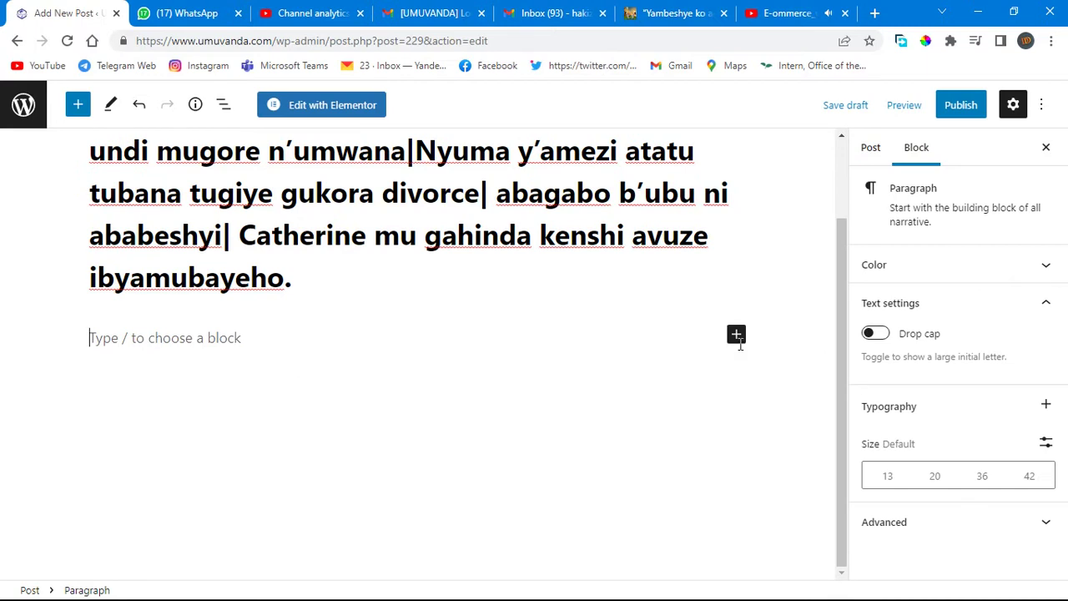
click(736, 334)
click(768, 441)
text(umu)
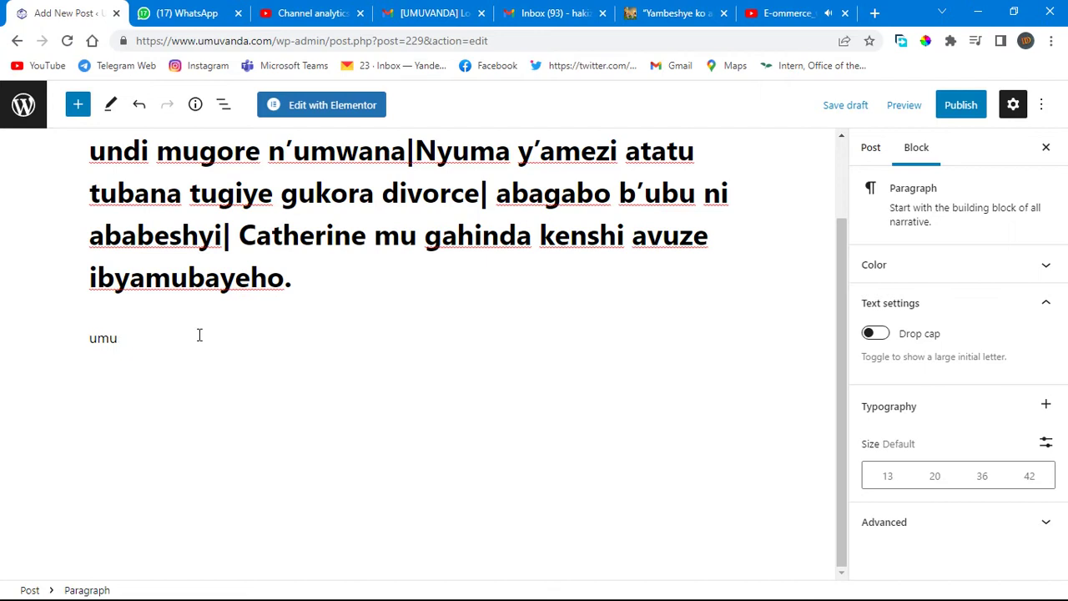
text(bvanda)
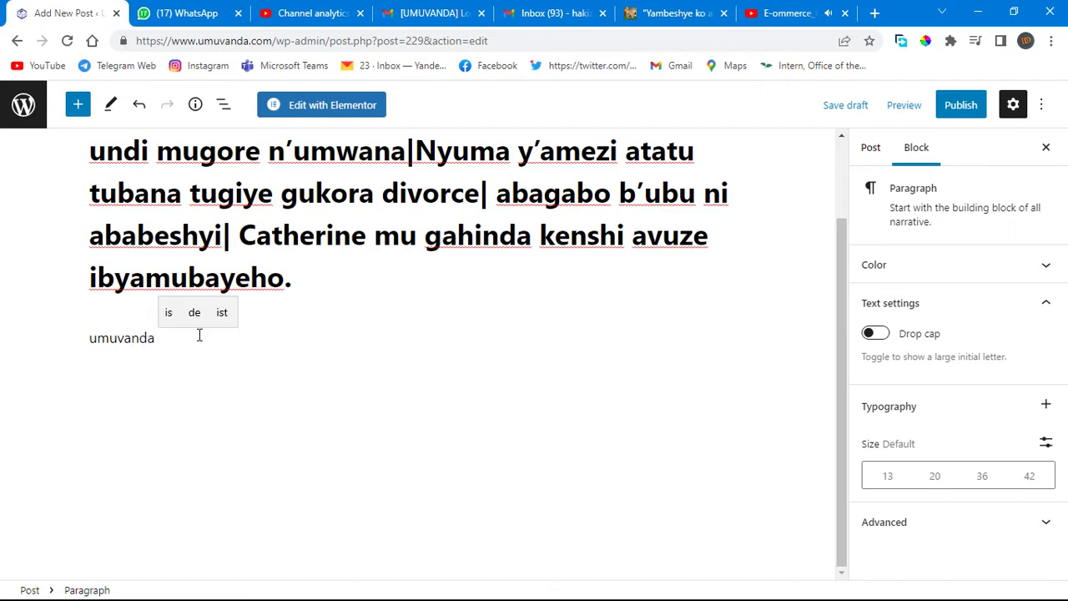
text( gdfg)
key(BackSpace)
key(BackSpace)
key(BackSpace)
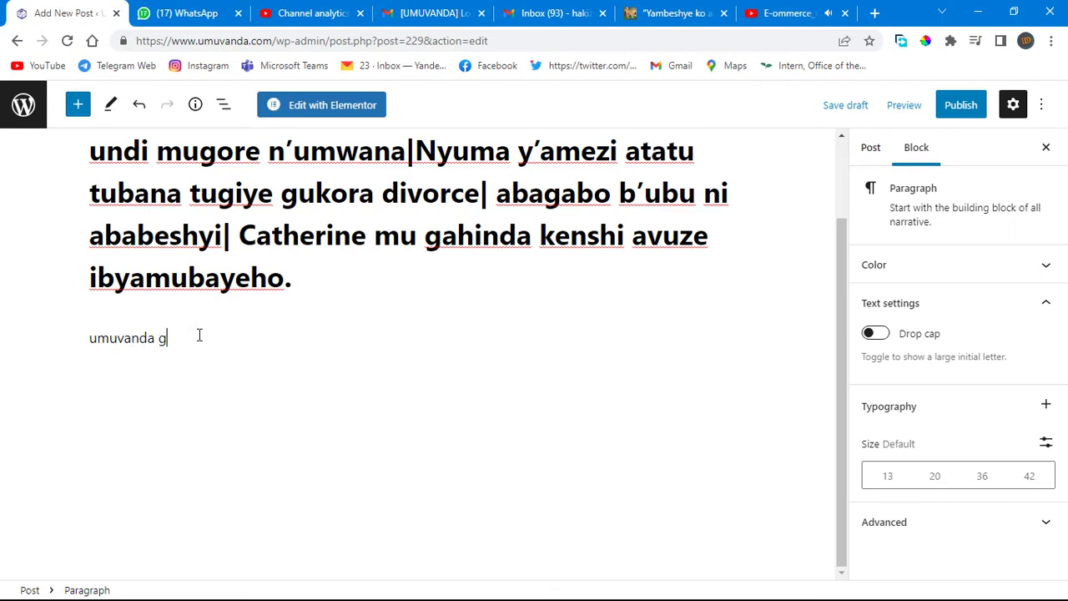
key(BackSpace)
key(BackSpace)
key(BackSpace)
key(BackSpace)
key(BackSpace)
key(BackSpace)
key(BackSpace)
key(BackSpace)
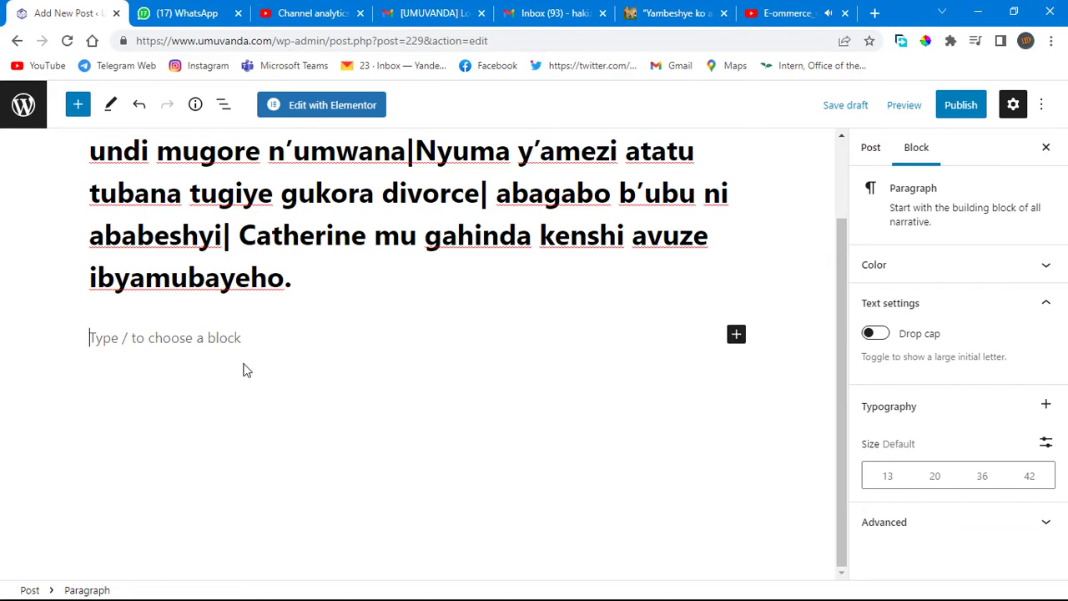
Step: Copy the article's first body paragraph below the bold introduction, paste it under the post title, and start a new paragraph
click(675, 8)
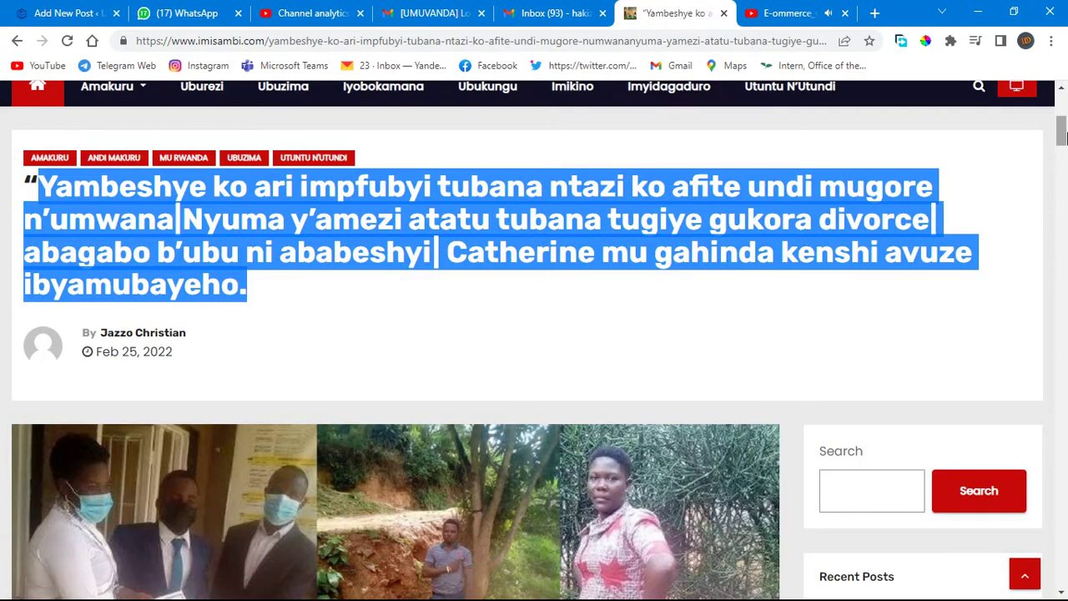
drag(1062, 132, 1062, 174)
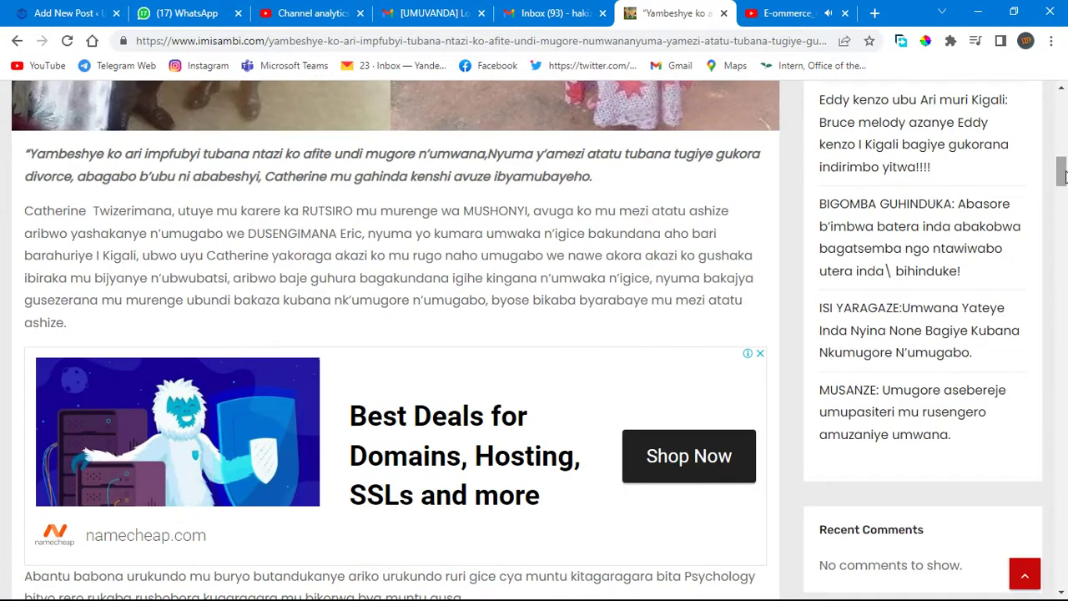
drag(25, 210, 71, 326)
key(ctrl+c)
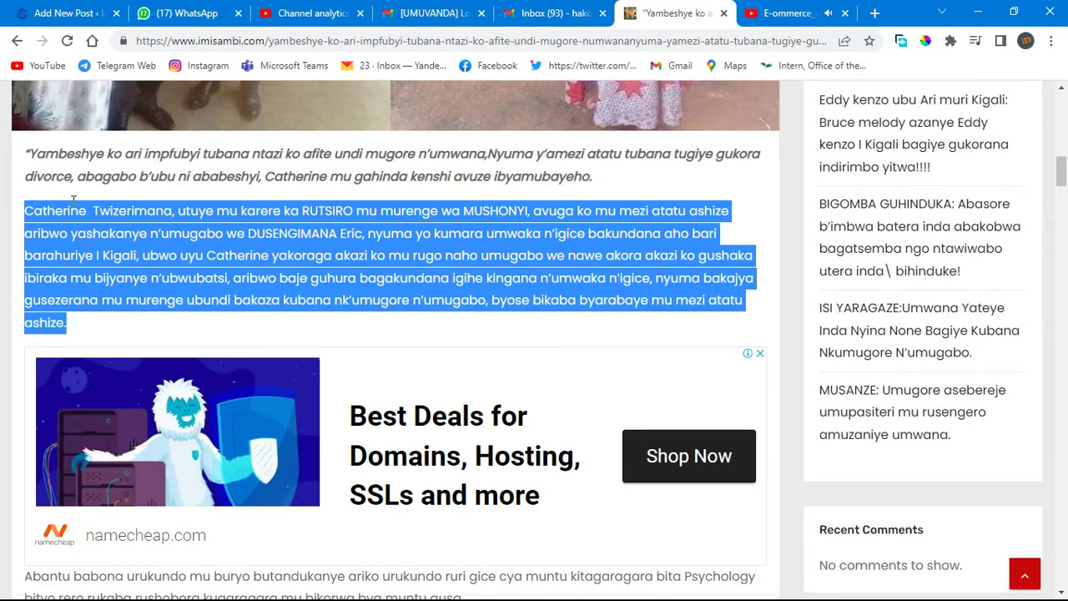
click(66, 12)
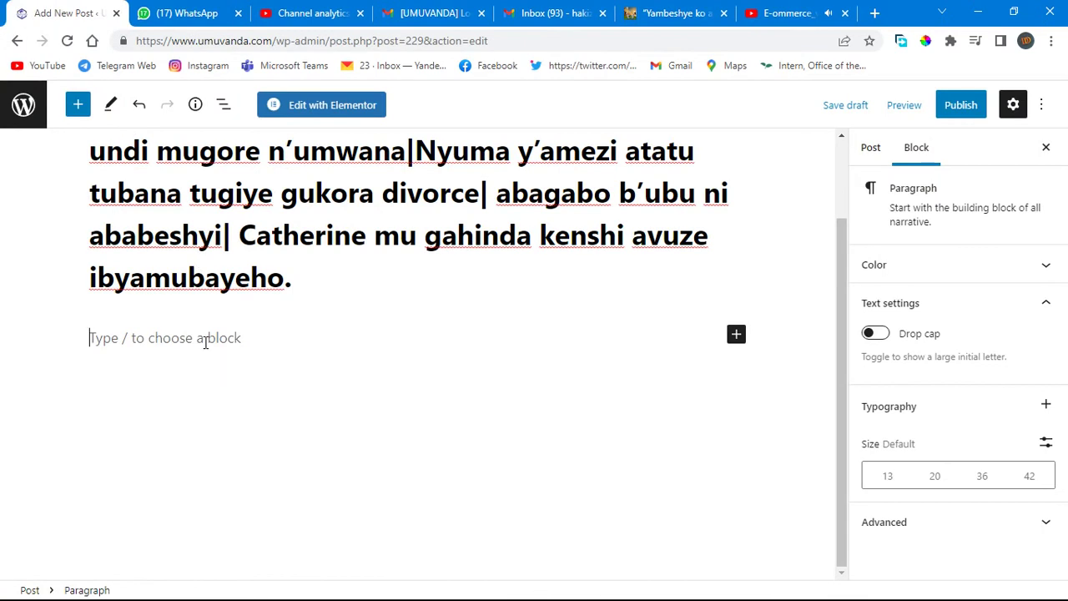
key(ctrl+v)
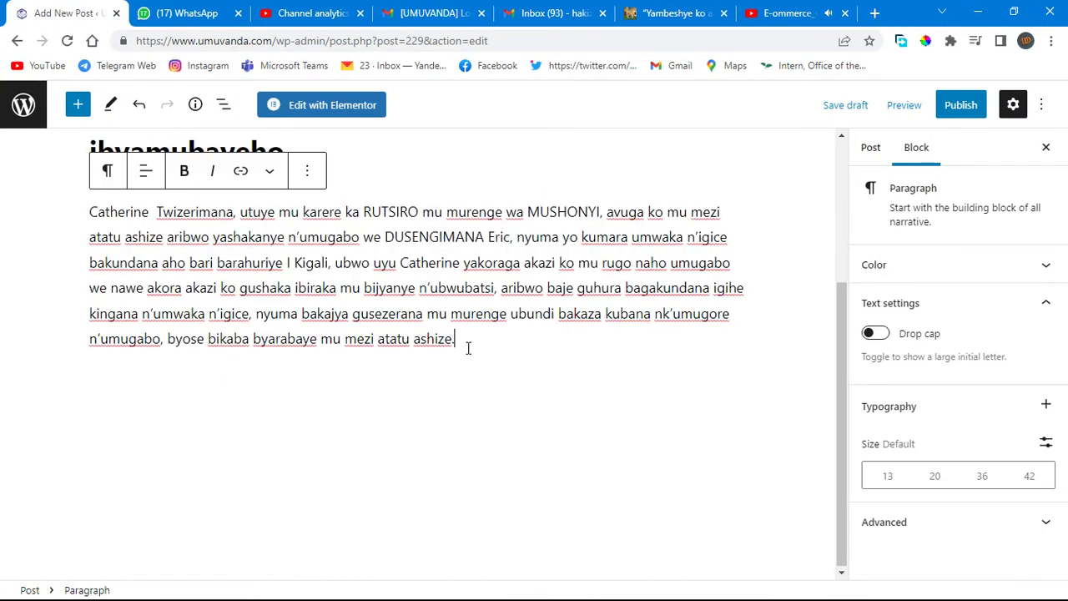
key(Return)
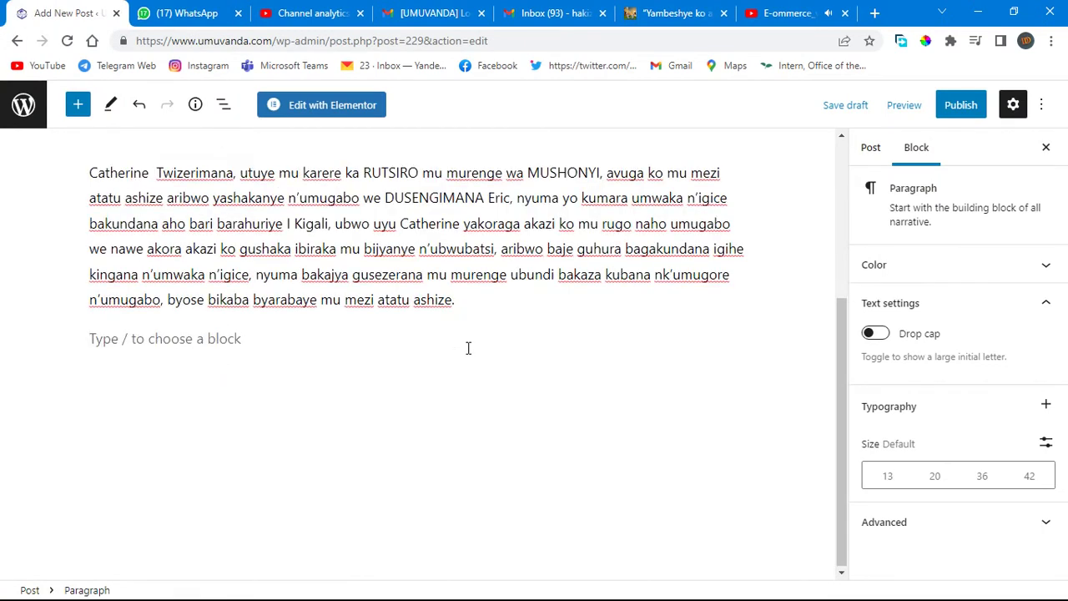
Step: Copy the two article paragraphs starting "Abantu babona urukundo" and "Ni ukuvuga" into the post and start a new paragraph
click(676, 12)
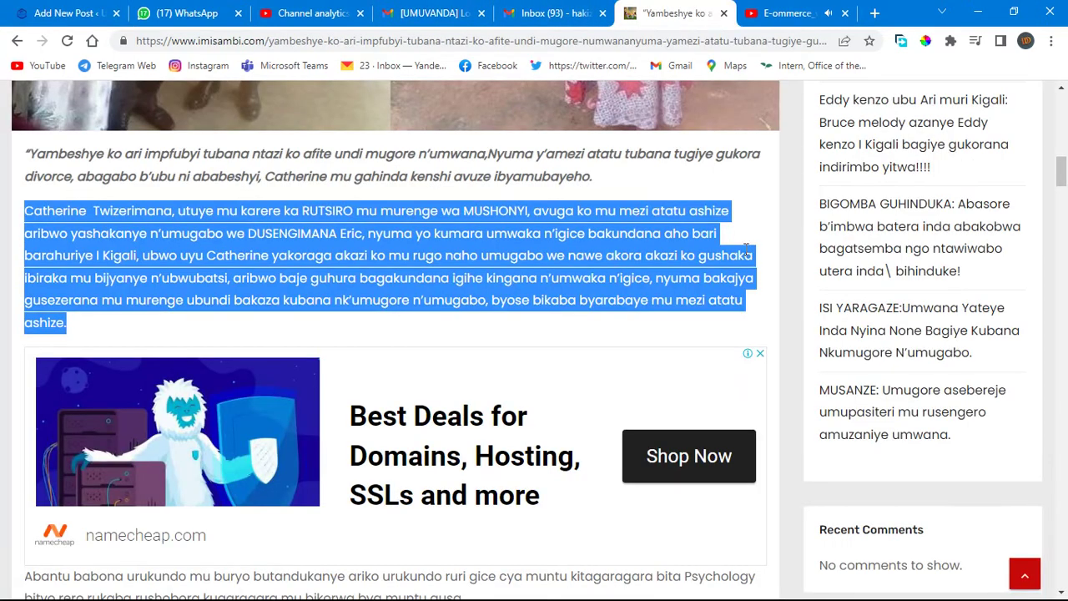
mouse_move(1062, 171)
mouse_down()
mouse_move(1065, 205)
mouse_move(1063, 192)
mouse_up()
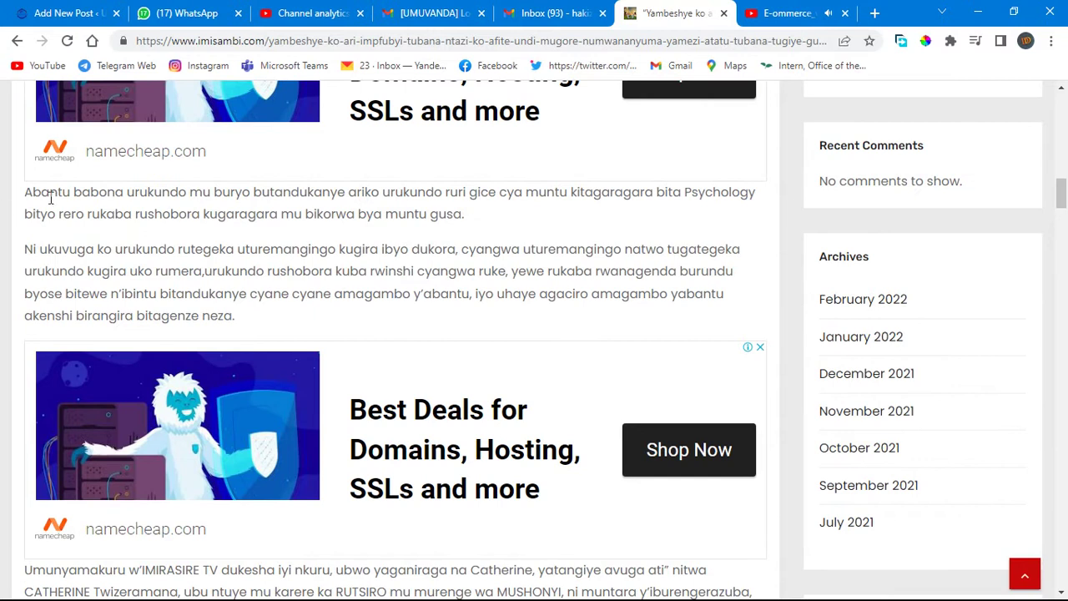
drag(28, 190, 238, 324)
key(ctrl+c)
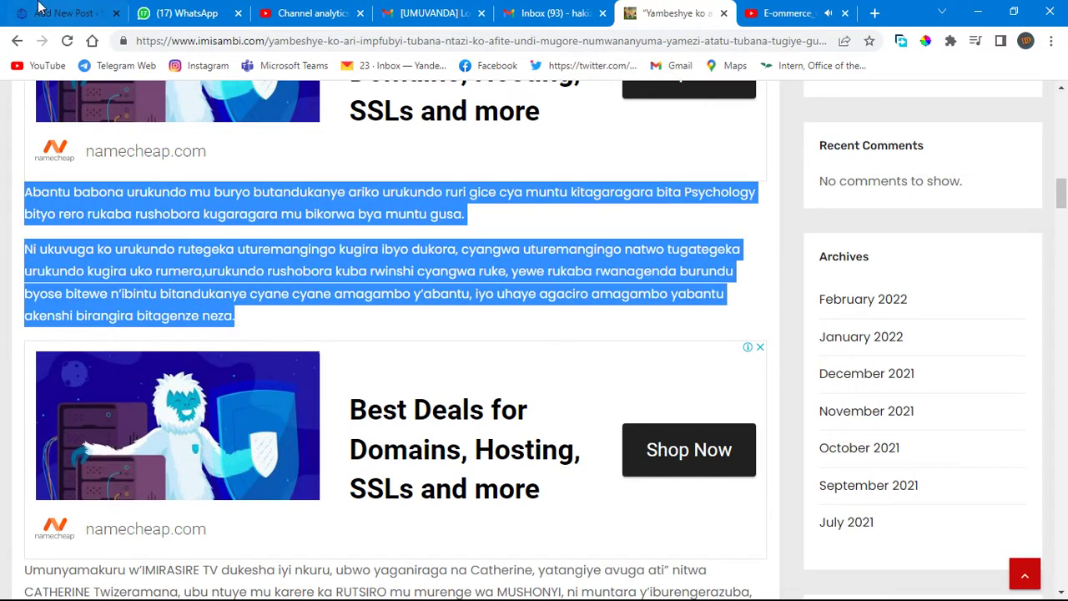
key(ctrl+1)
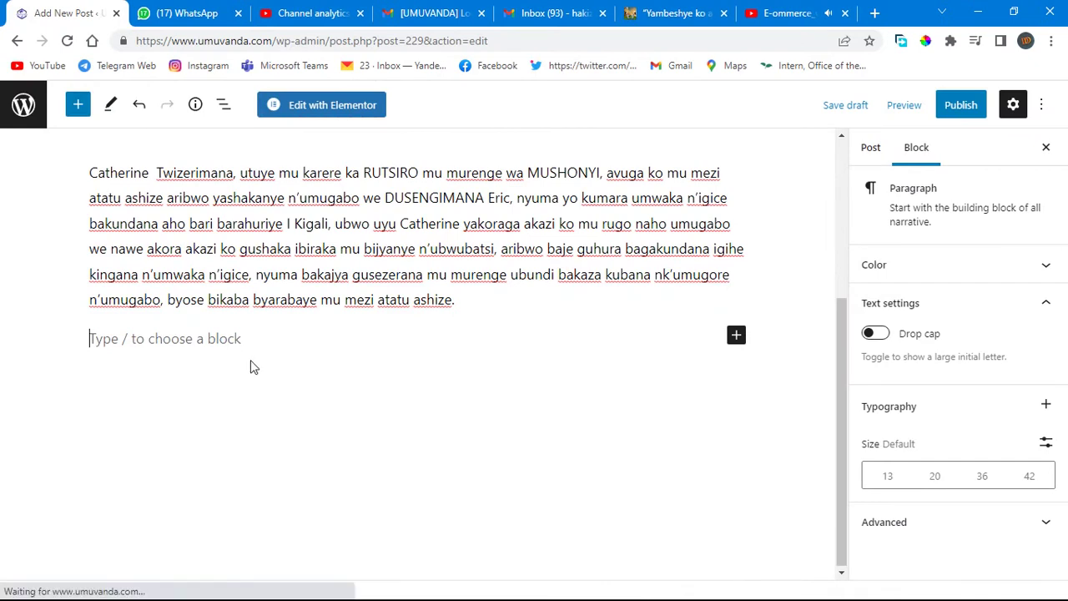
key(ctrl+v)
key(Return)
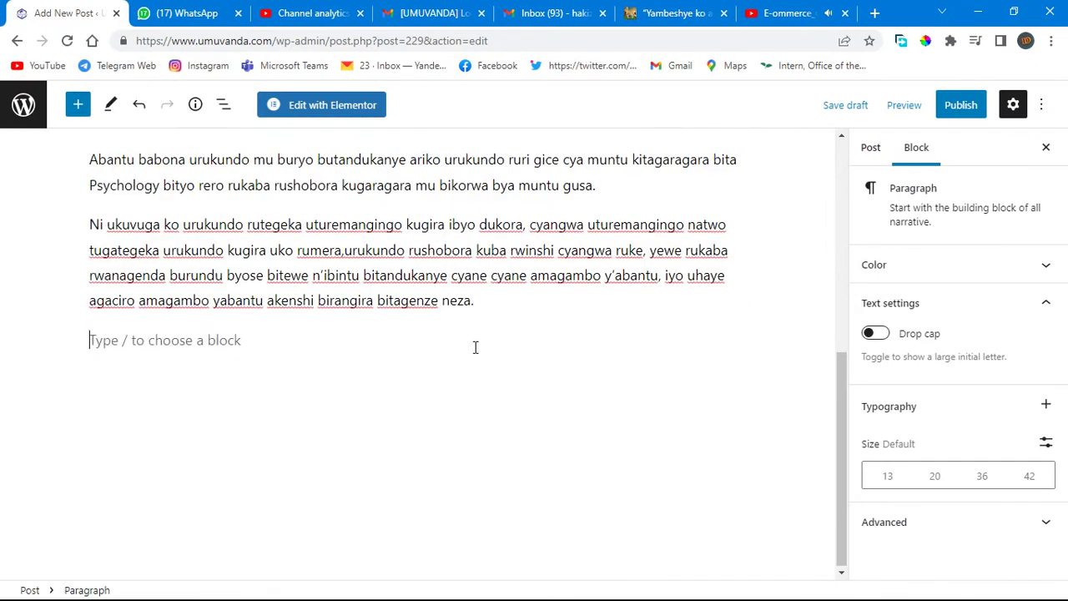
Step: Copy the article paragraph starting "Umunyamakuru w'IMIRASIRE TV" and paste it at the end of the post
key(ctrl+6)
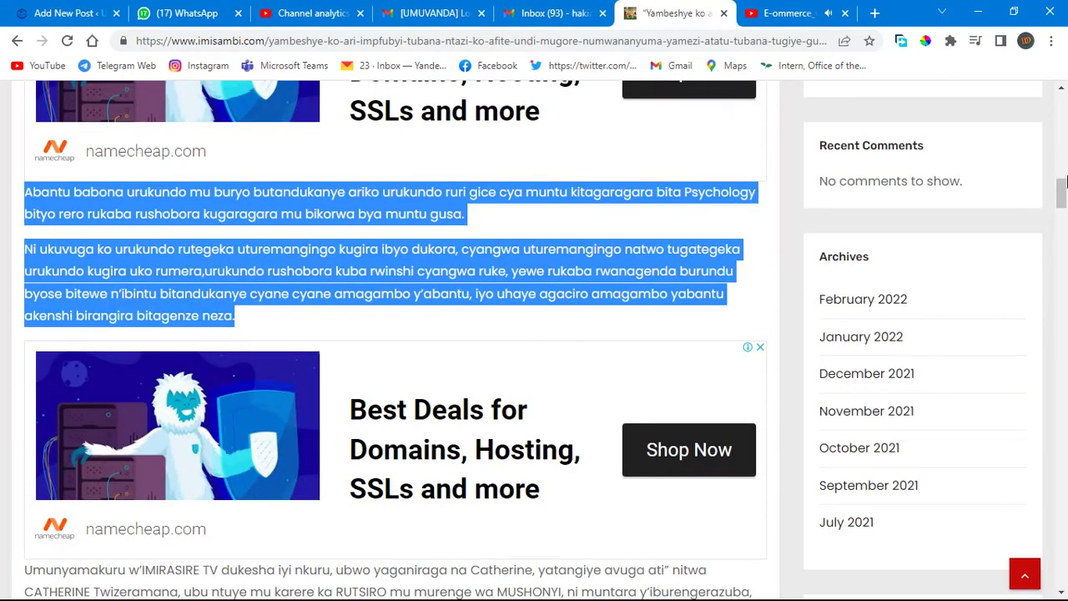
drag(1061, 194, 1062, 216)
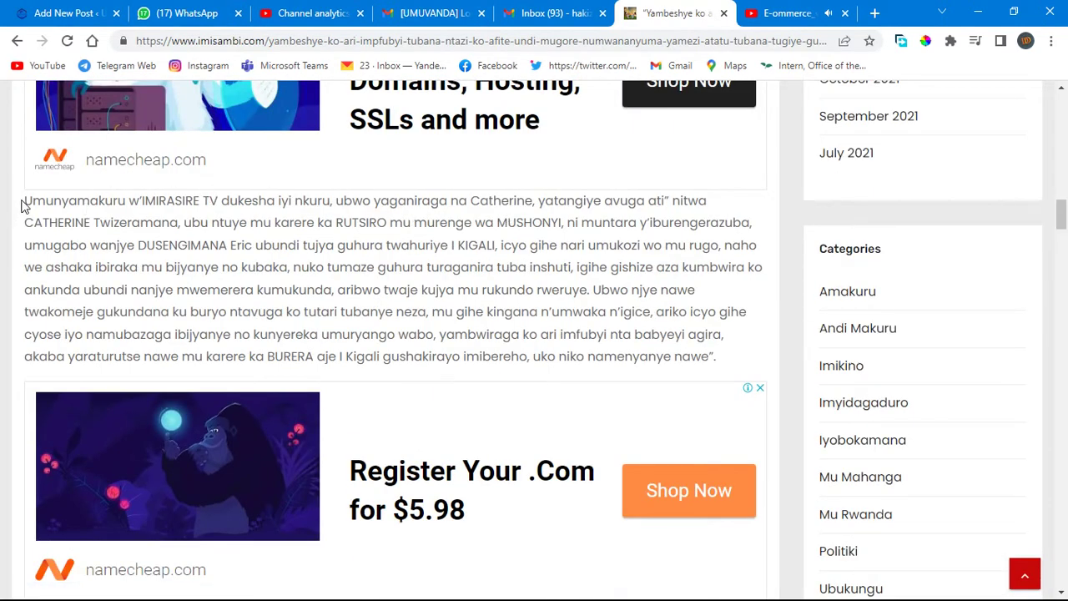
drag(24, 206, 719, 357)
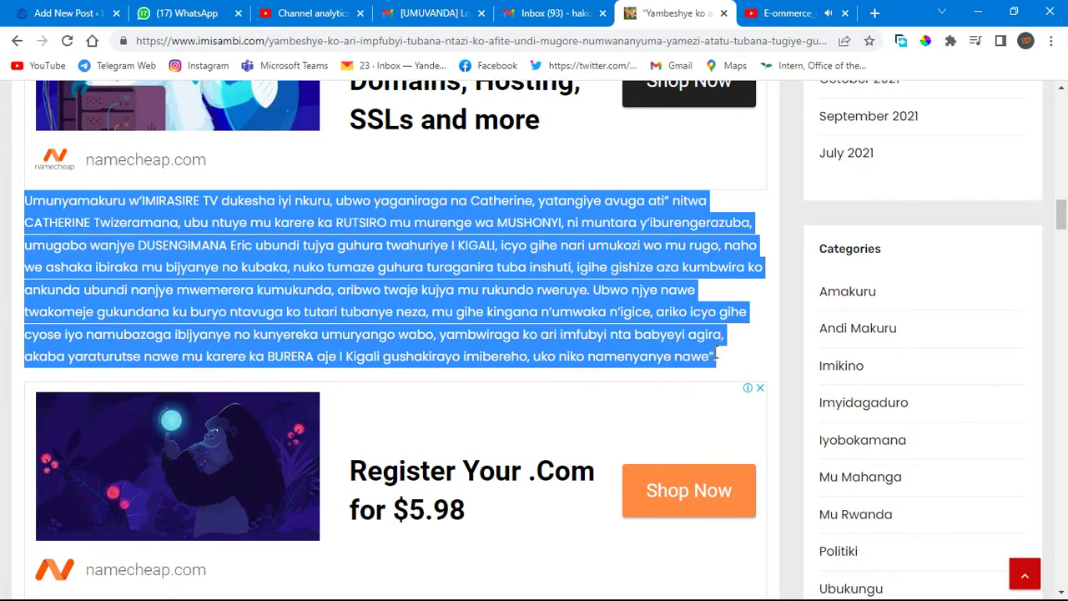
key(ctrl+c)
click(67, 12)
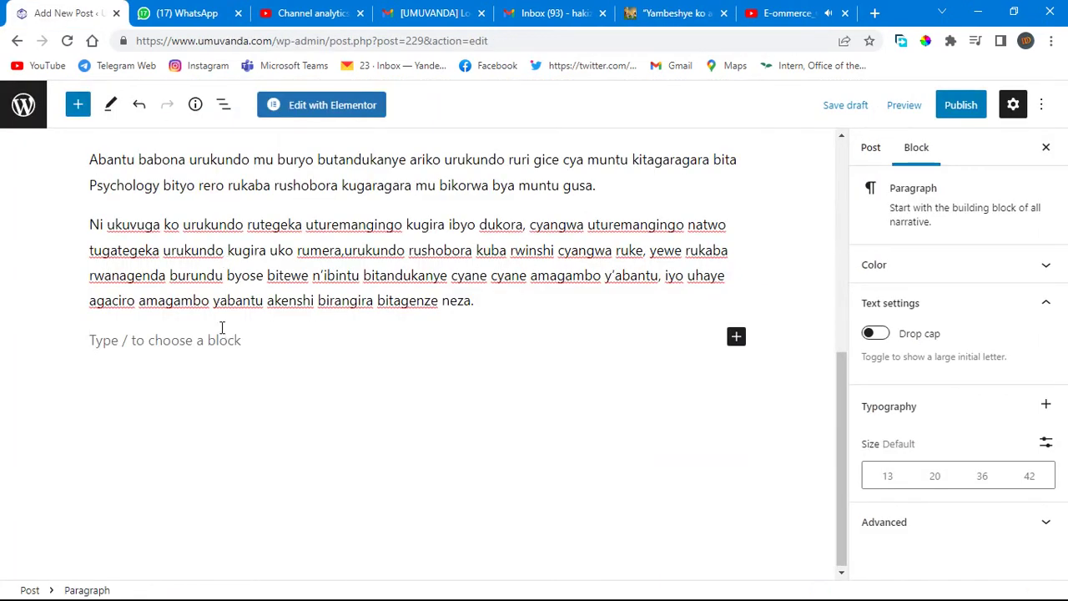
key(ctrl+v)
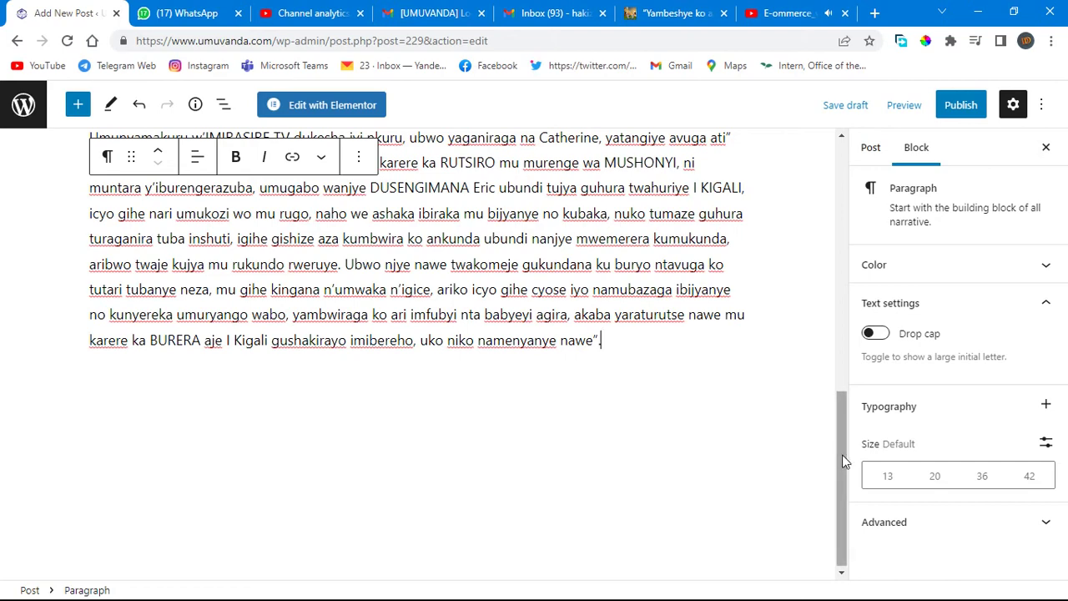
Step: Assign the post to the Ubuzima and Amakuru categories in the post settings
drag(843, 461, 845, 225)
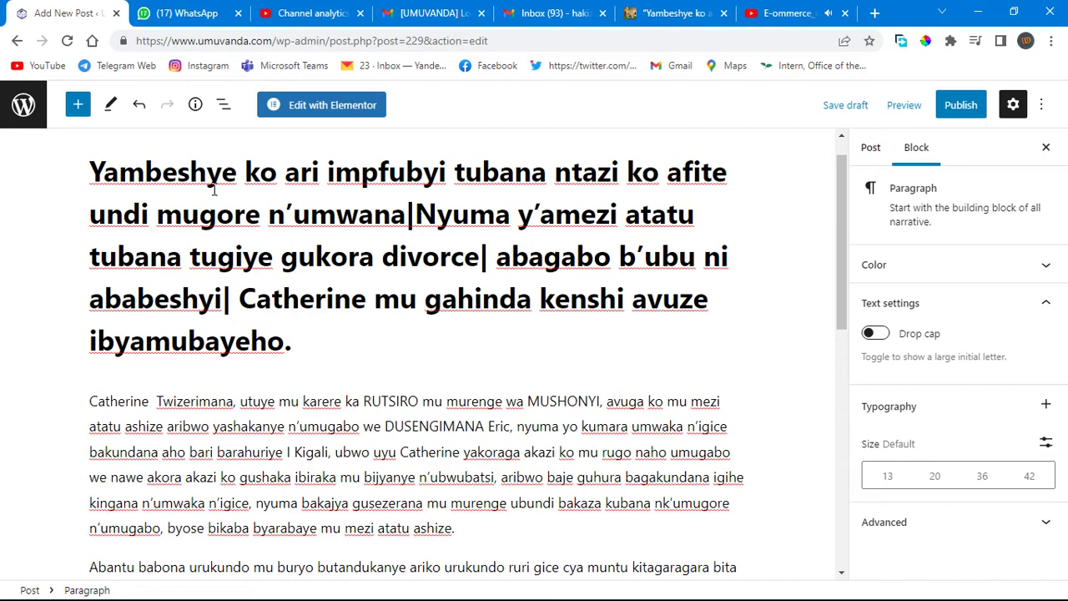
click(870, 149)
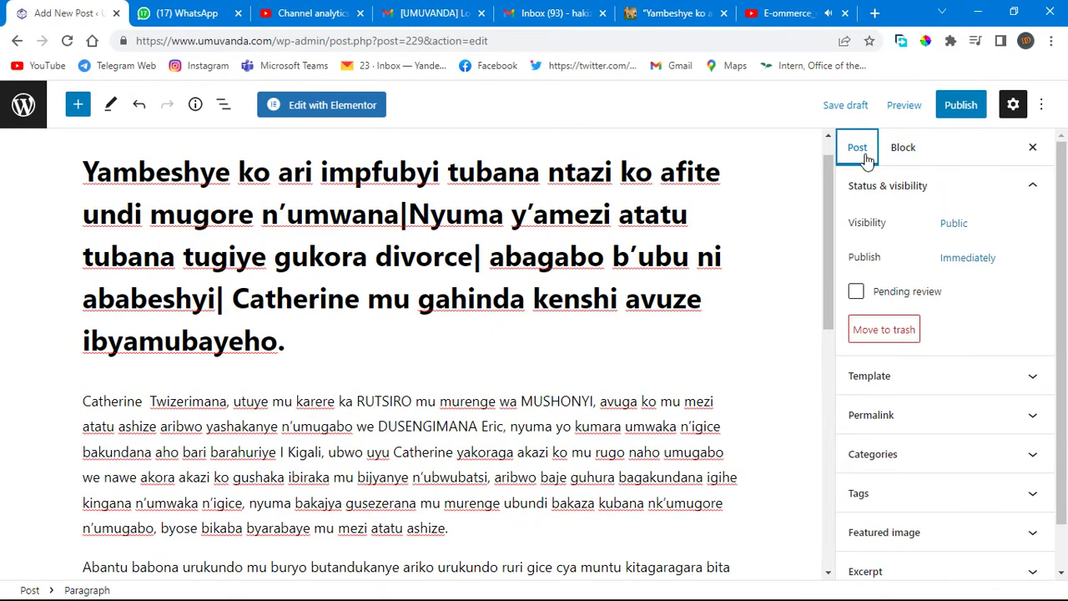
drag(1064, 265, 1066, 333)
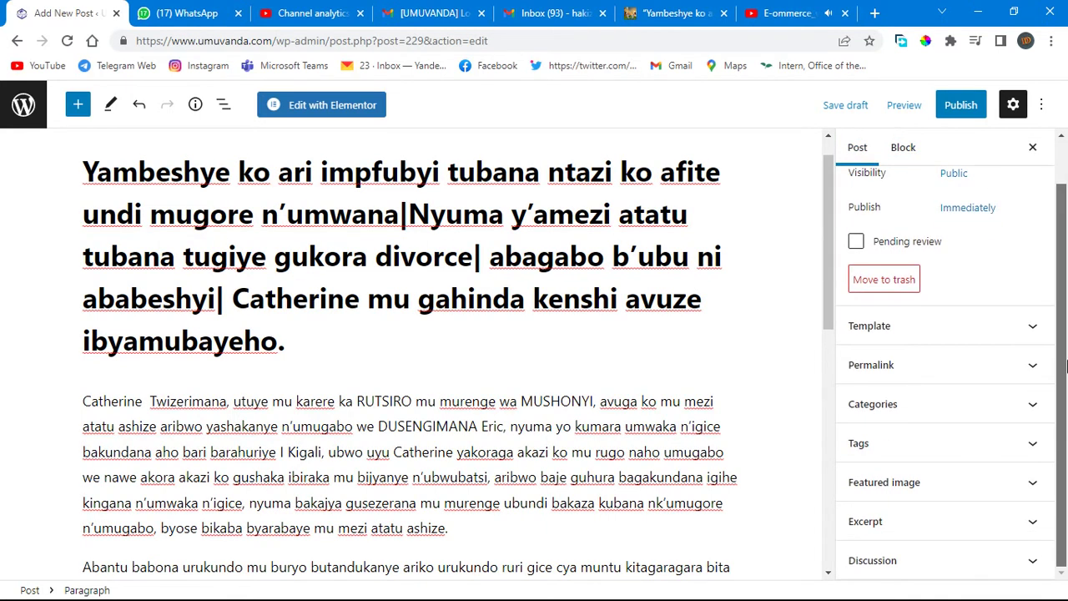
click(943, 409)
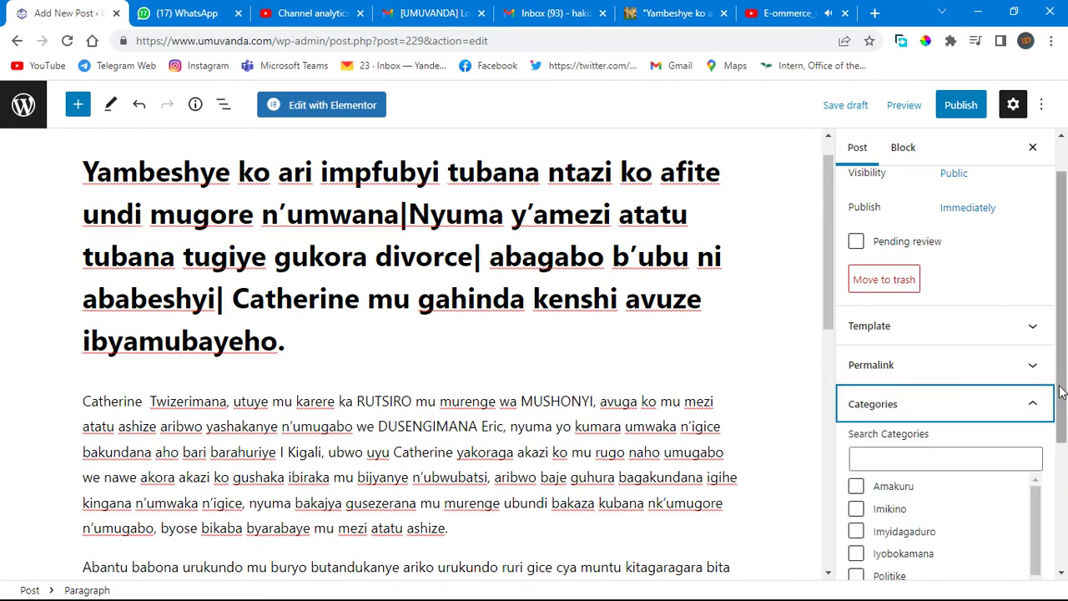
scroll(1066, 418, down, 2)
scroll(1066, 418, down, 4)
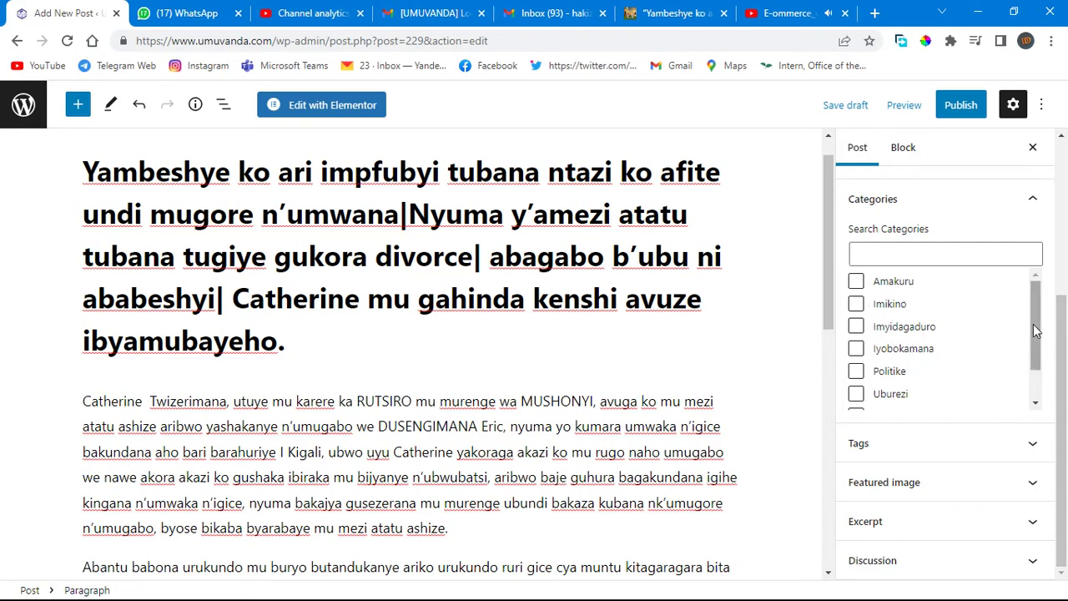
drag(1035, 333, 1049, 364)
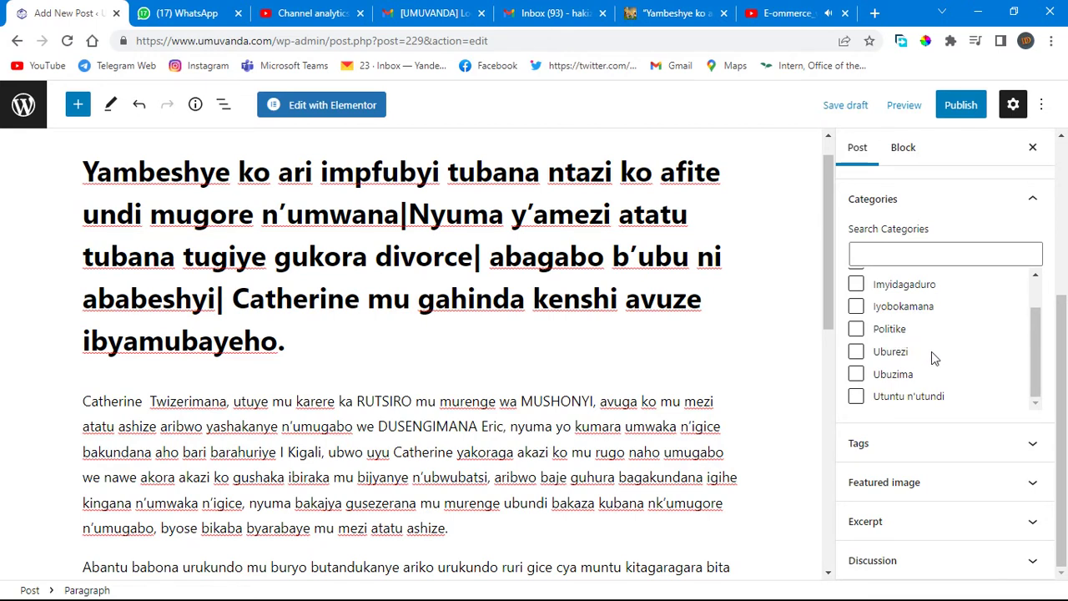
click(856, 374)
scroll(1033, 358, up, 1)
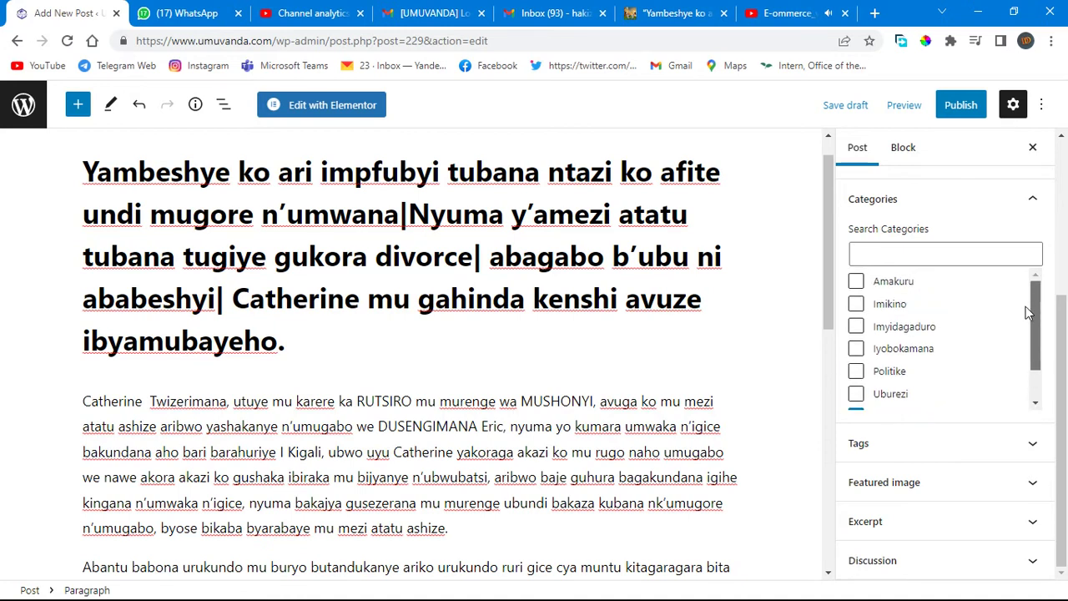
click(864, 284)
drag(1035, 339, 1036, 382)
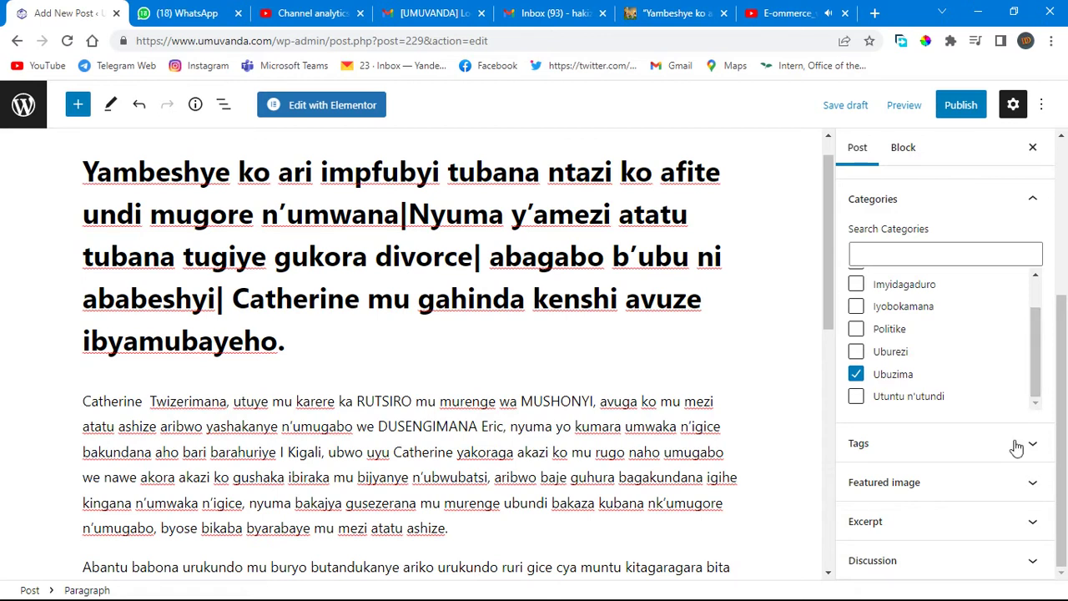
Step: Open the post's featured image chooser and browse the images in the media library
click(936, 490)
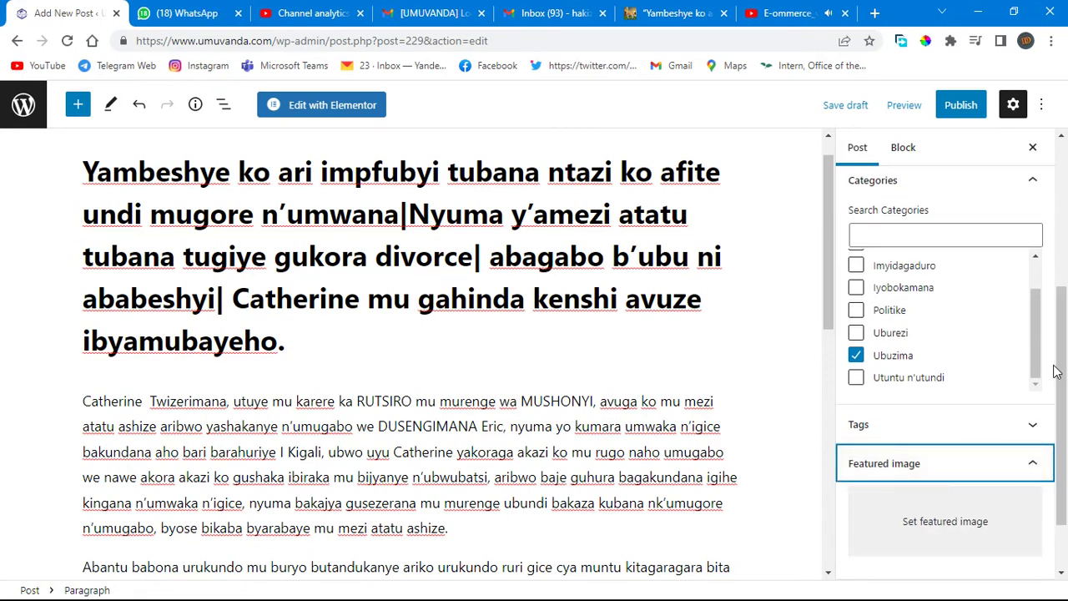
drag(1052, 370, 1064, 420)
scroll(1064, 422, down, 1)
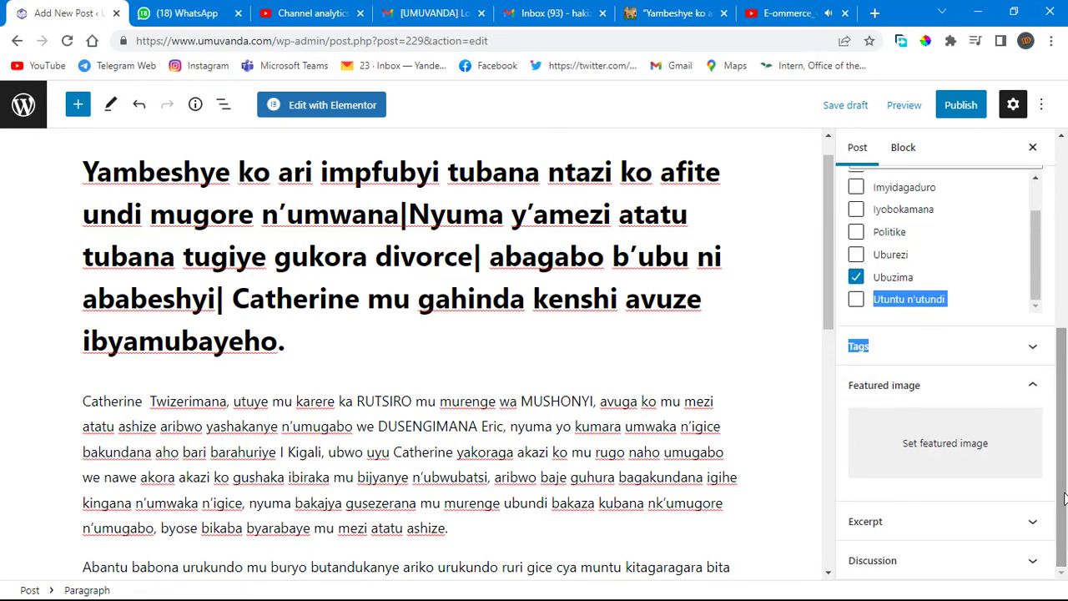
click(936, 456)
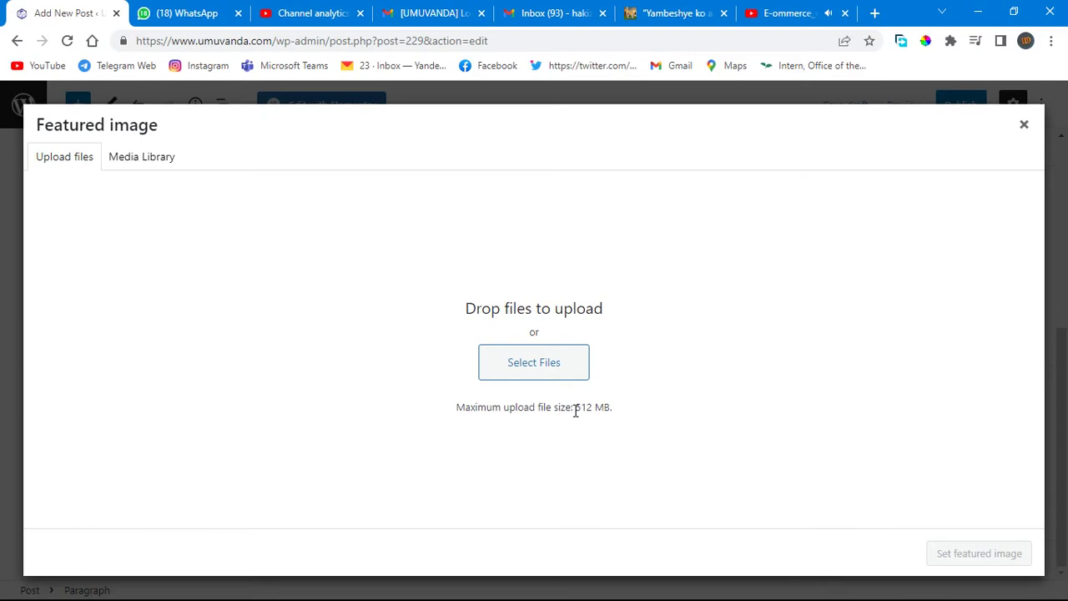
click(159, 164)
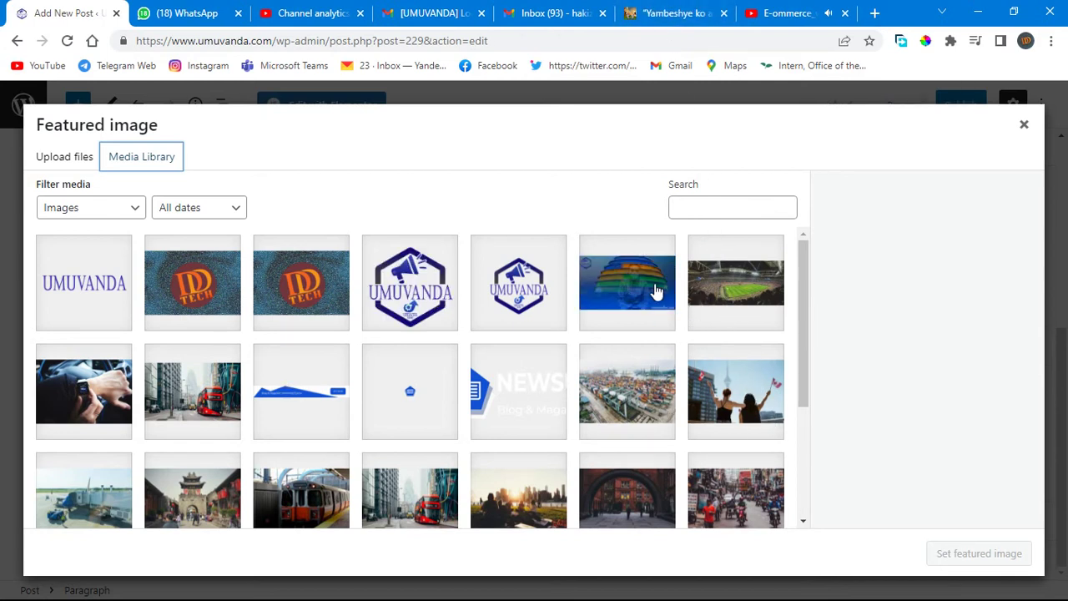
Step: Copy the lead photo of the imisambi.com article and return to the featured image chooser
click(663, 10)
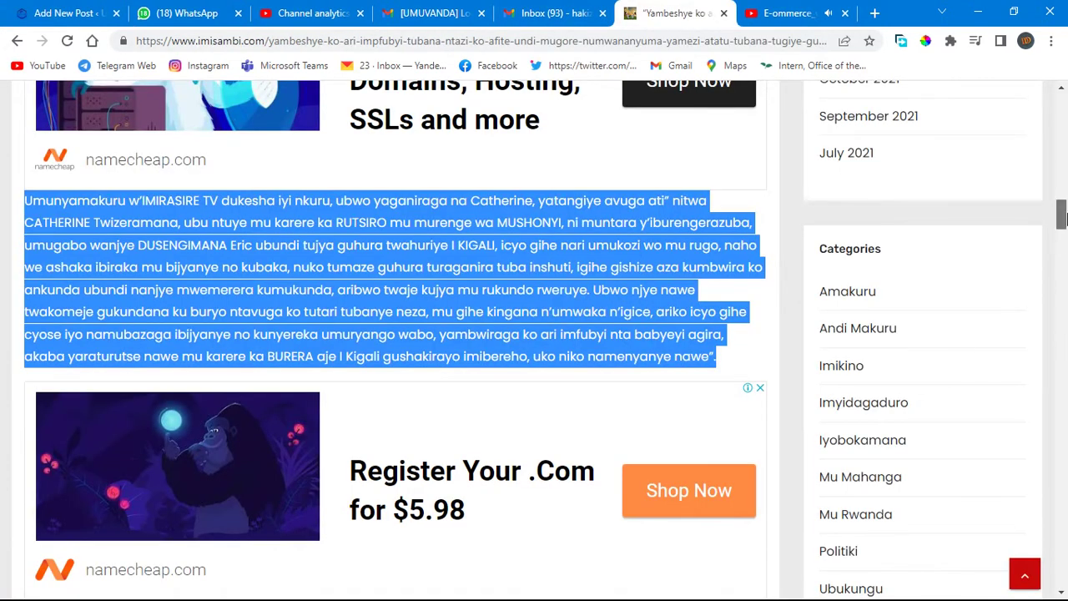
drag(1063, 213, 1065, 144)
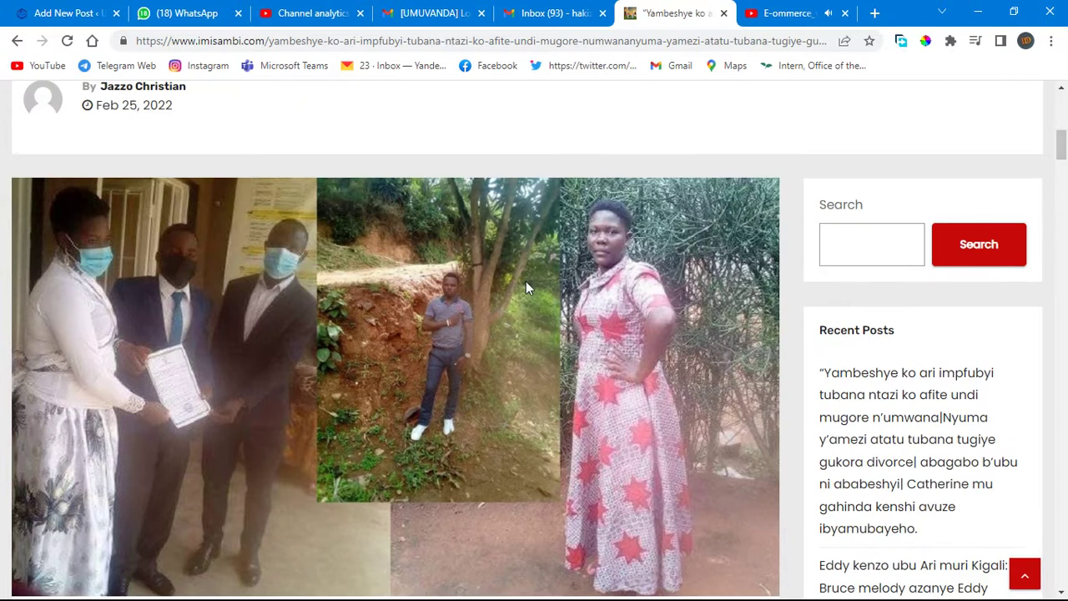
right_click(331, 298)
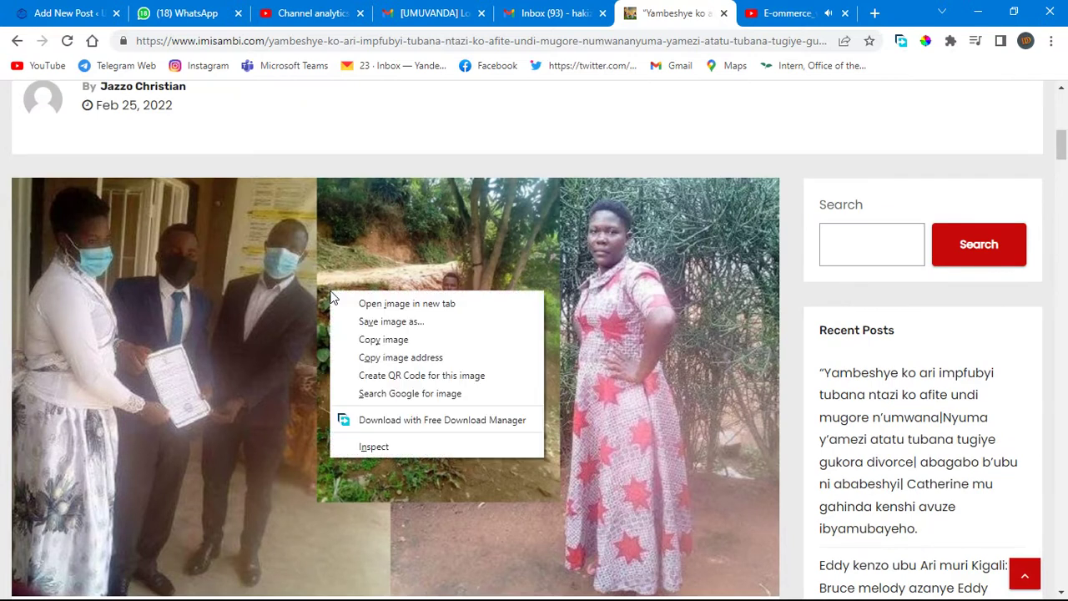
click(396, 341)
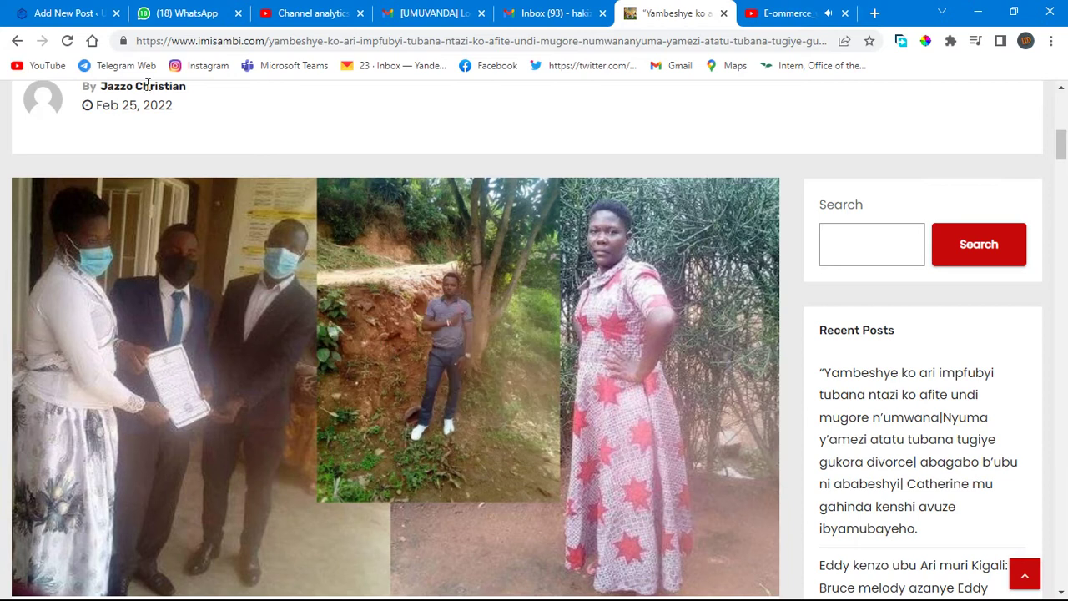
click(71, 13)
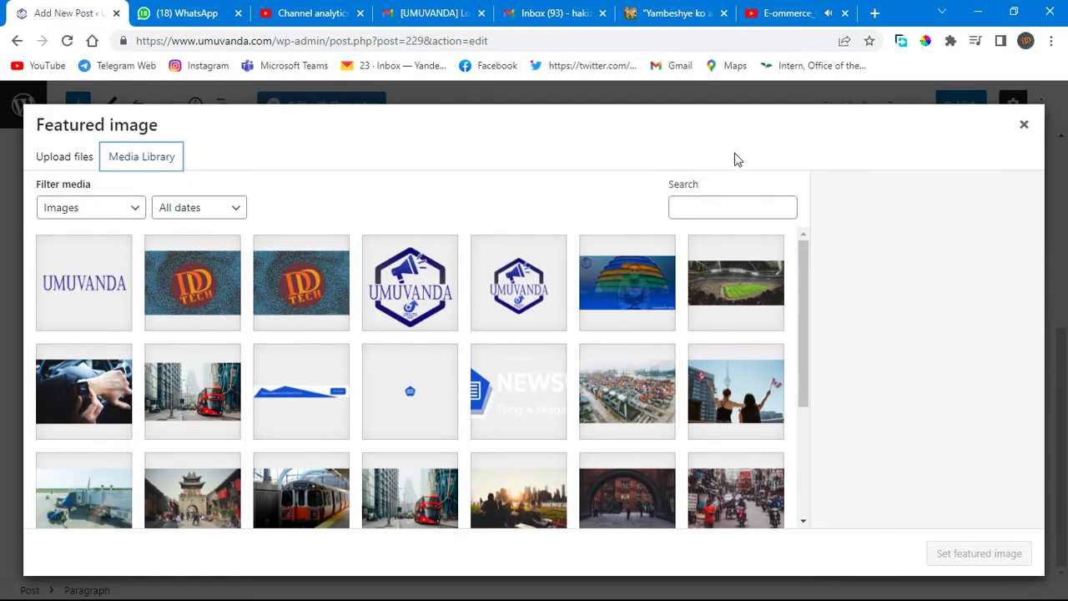
Step: Save the article's lead photo to the Desktop as ggfhukkuyyt.jpg with Free Download Manager, and close the download manager
click(655, 17)
right_click(397, 280)
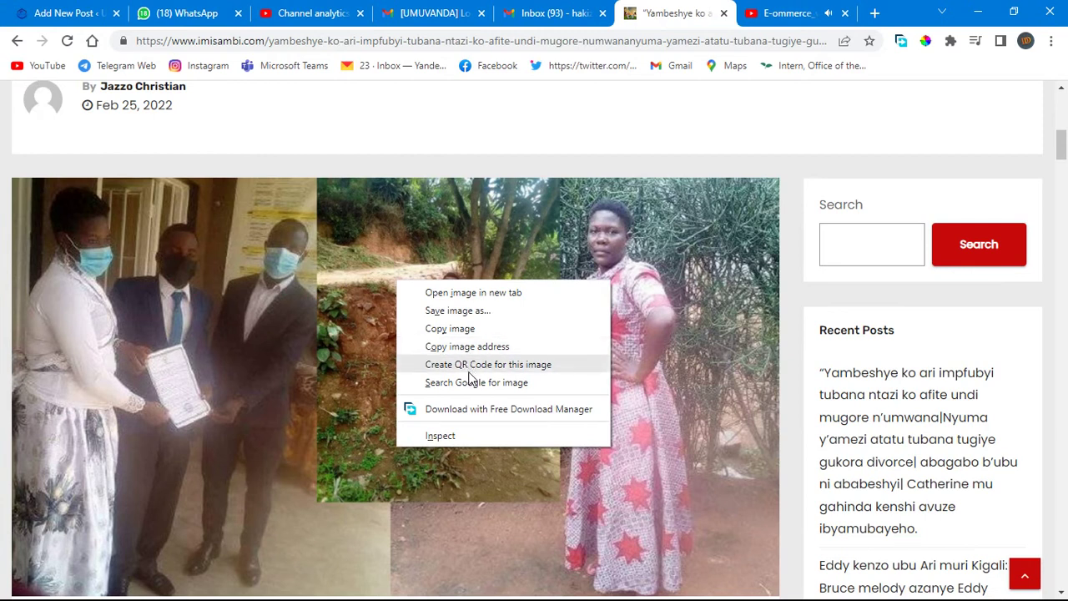
click(466, 313)
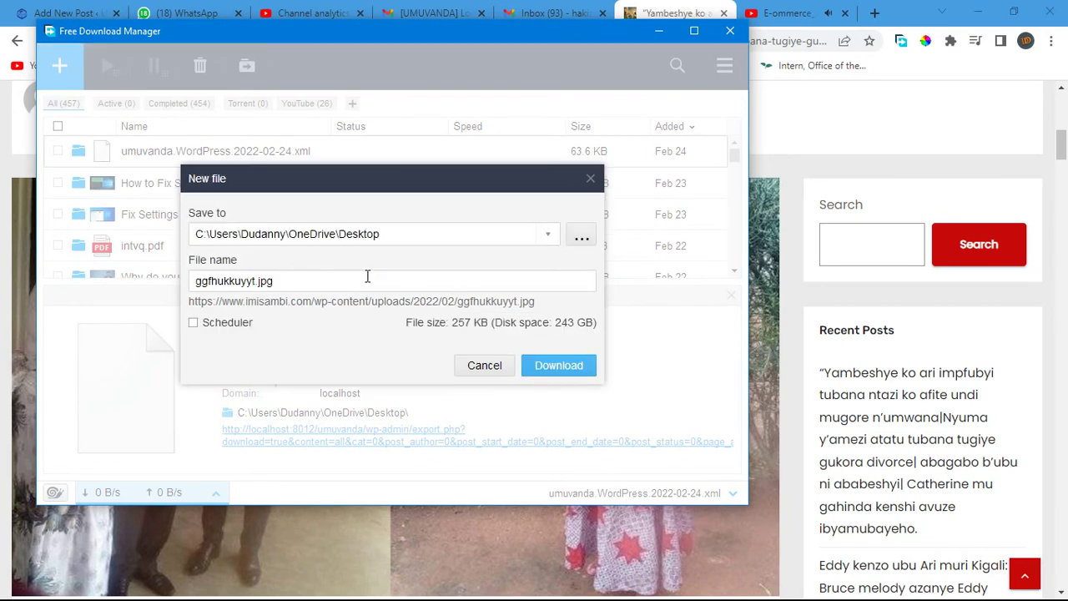
drag(391, 234, 288, 244)
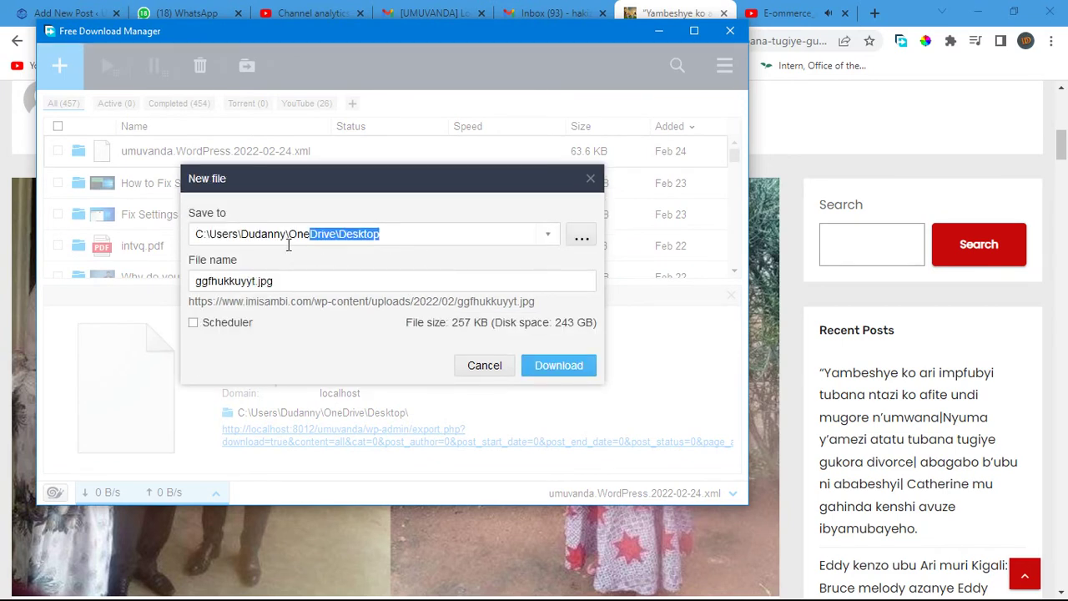
drag(295, 282, 200, 281)
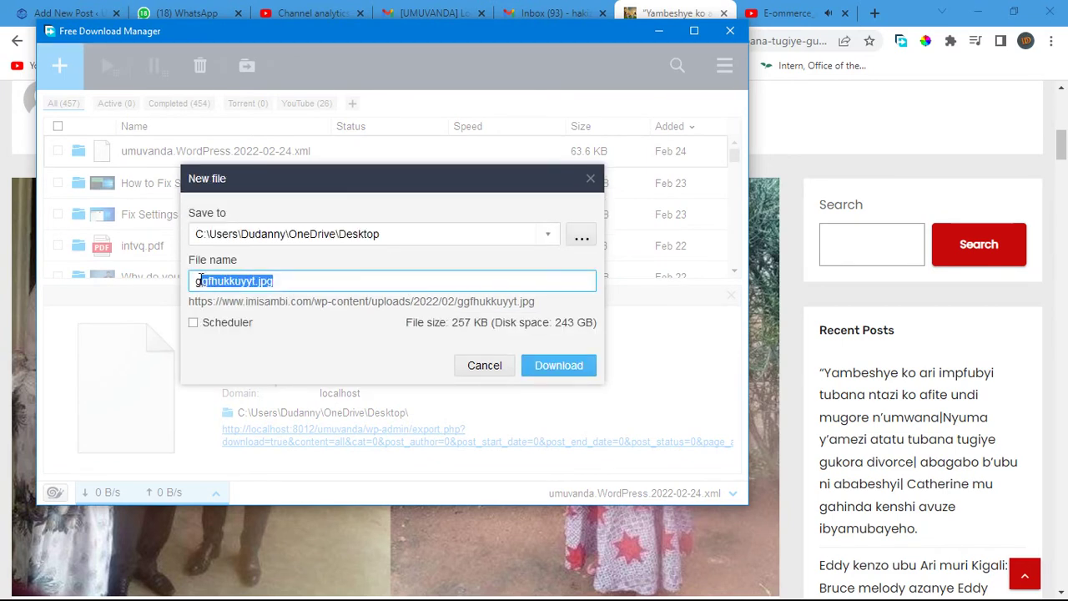
click(547, 364)
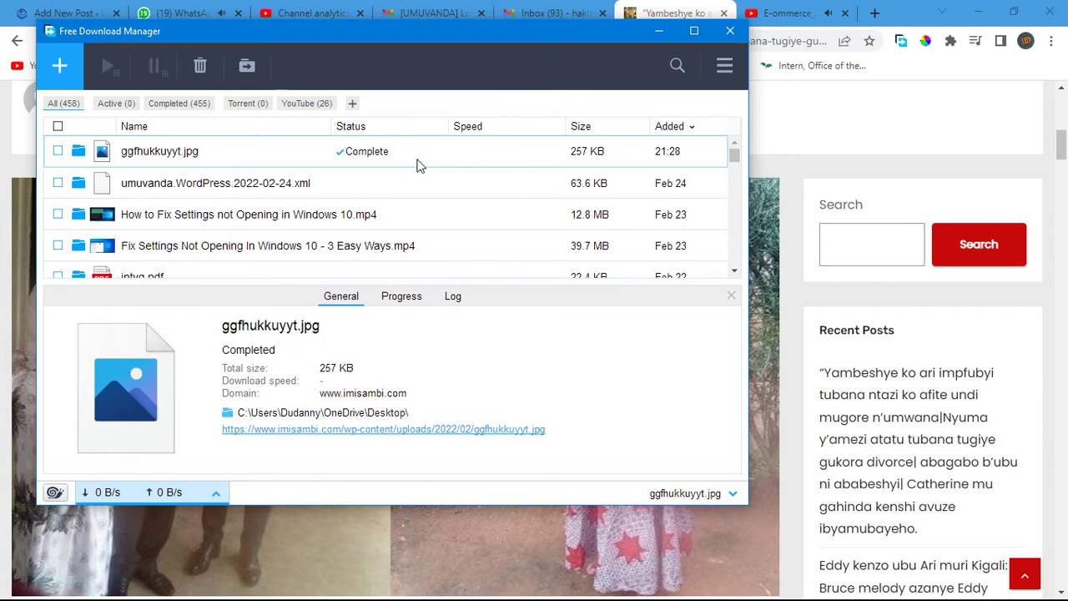
click(730, 31)
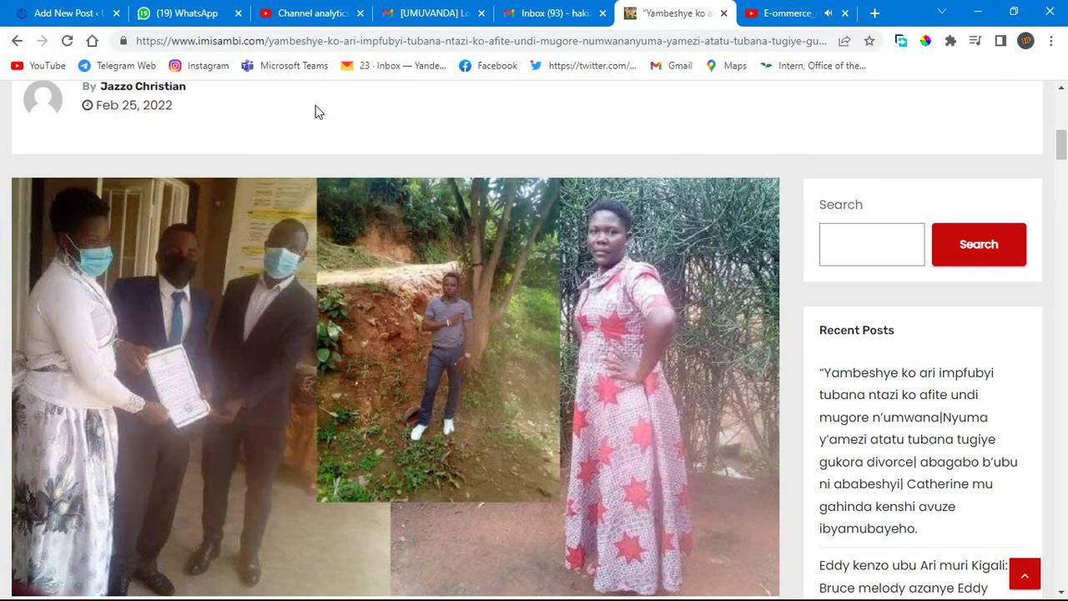
Step: Upload ggfhukkuyyt from the Desktop folder as a candidate for the post's featured image
click(65, 10)
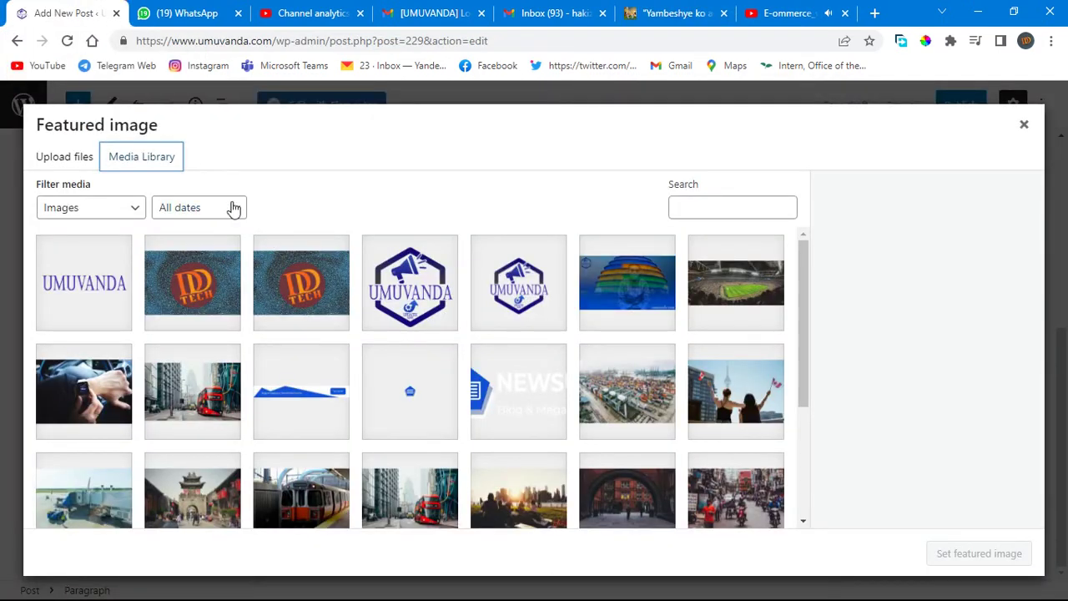
click(72, 156)
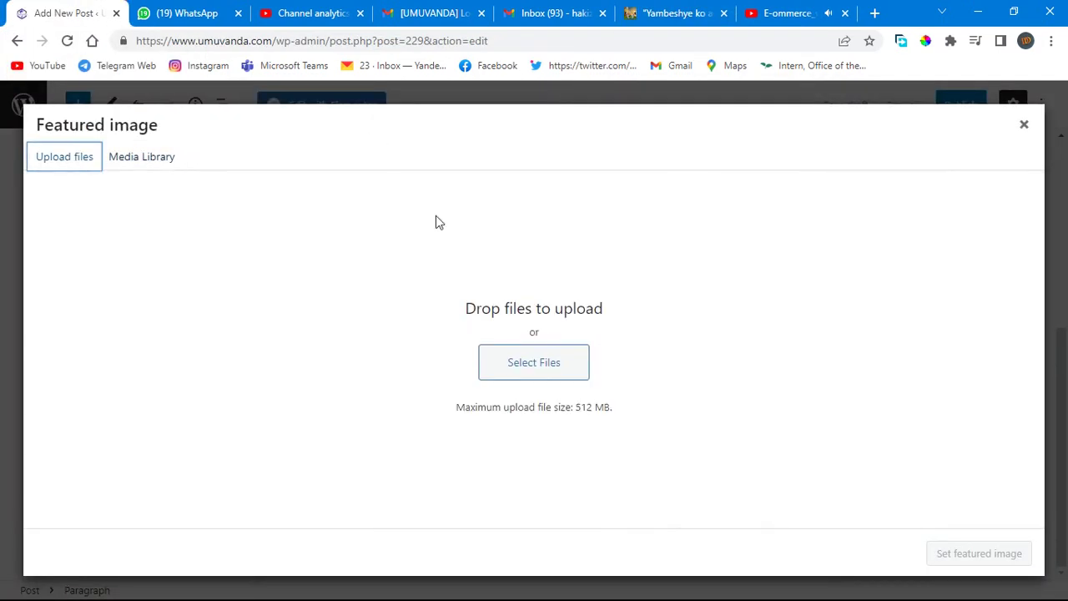
click(539, 369)
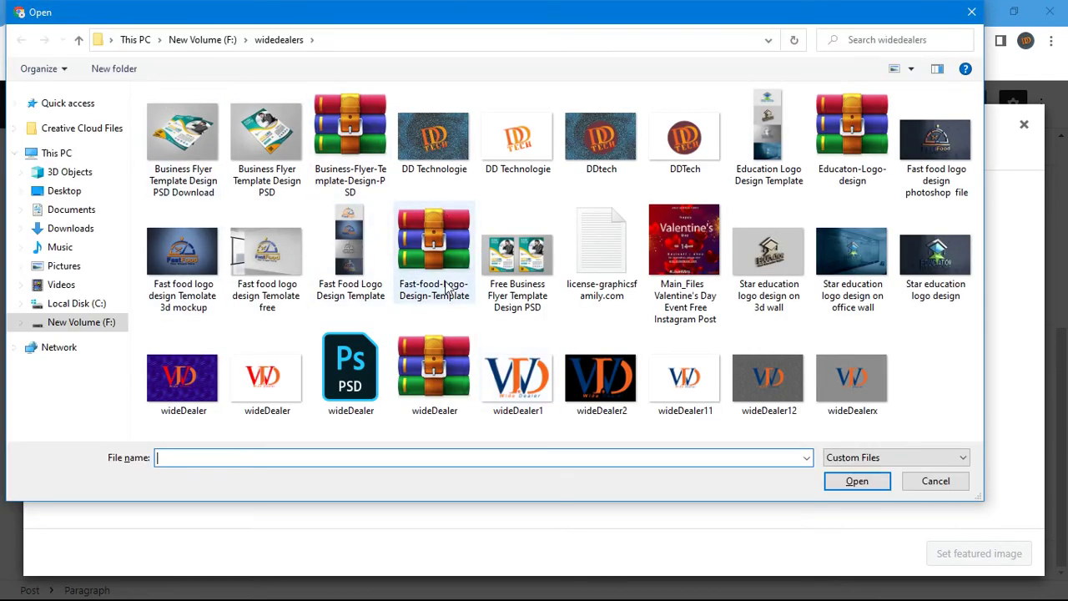
click(99, 194)
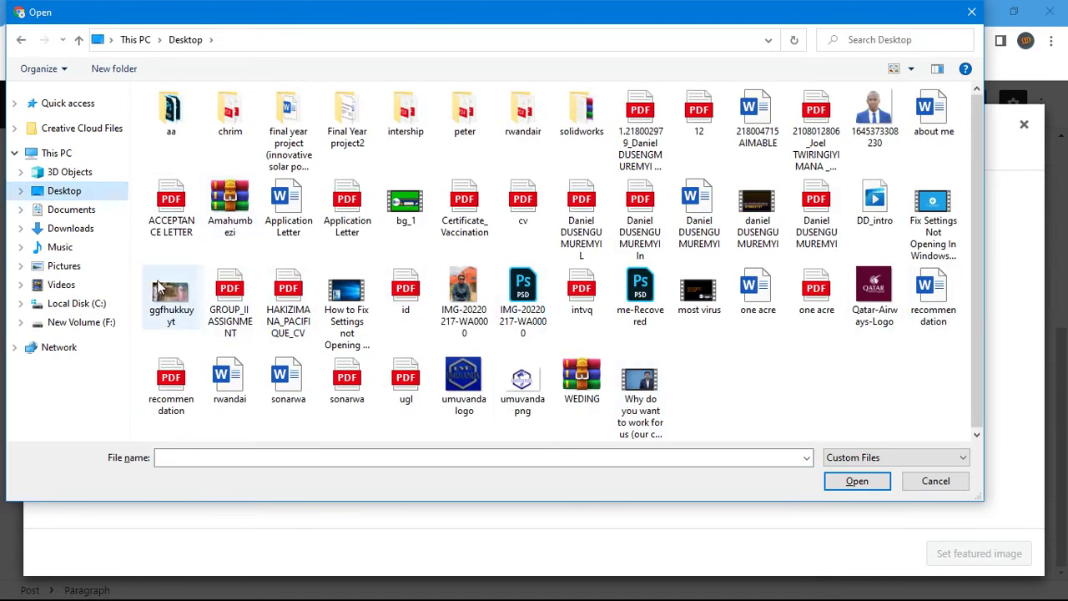
click(178, 302)
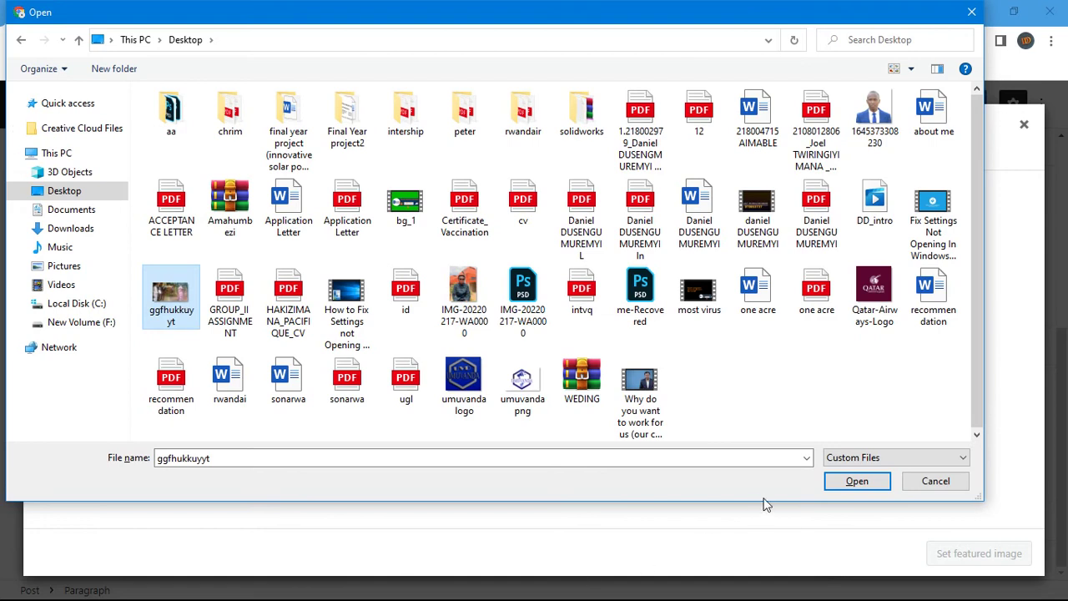
click(853, 483)
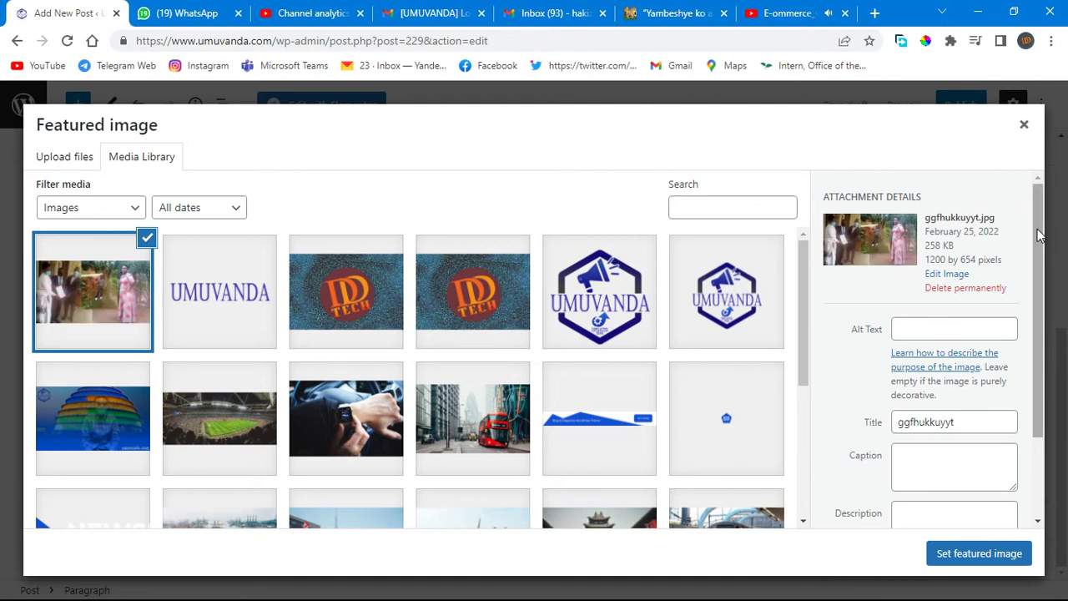
Step: Set the uploaded image's alt text to "umuryango utishimiranye"
scroll(1039, 237, down, 3)
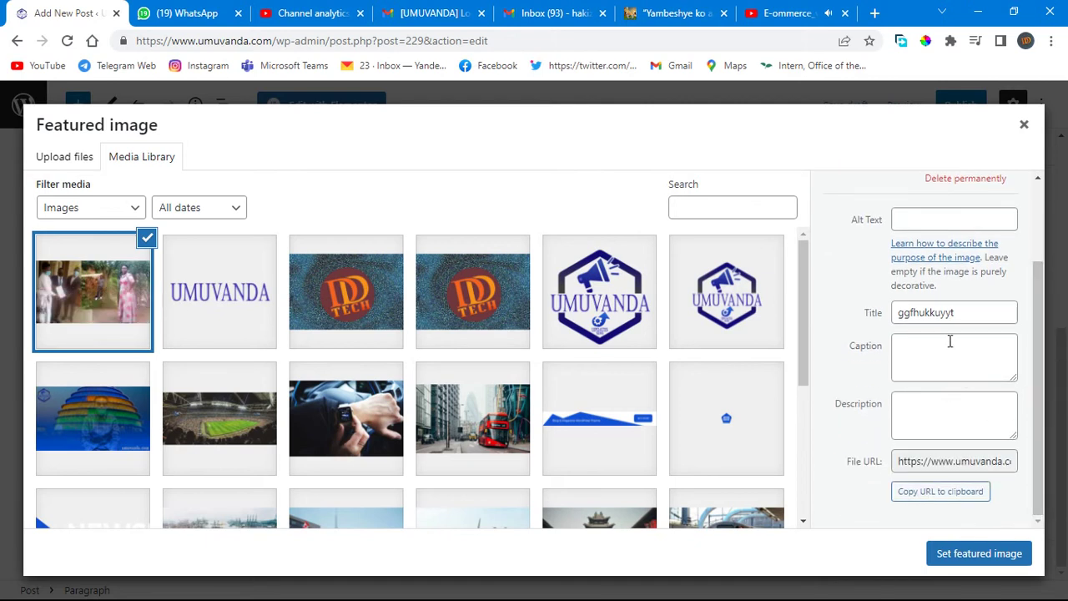
click(948, 219)
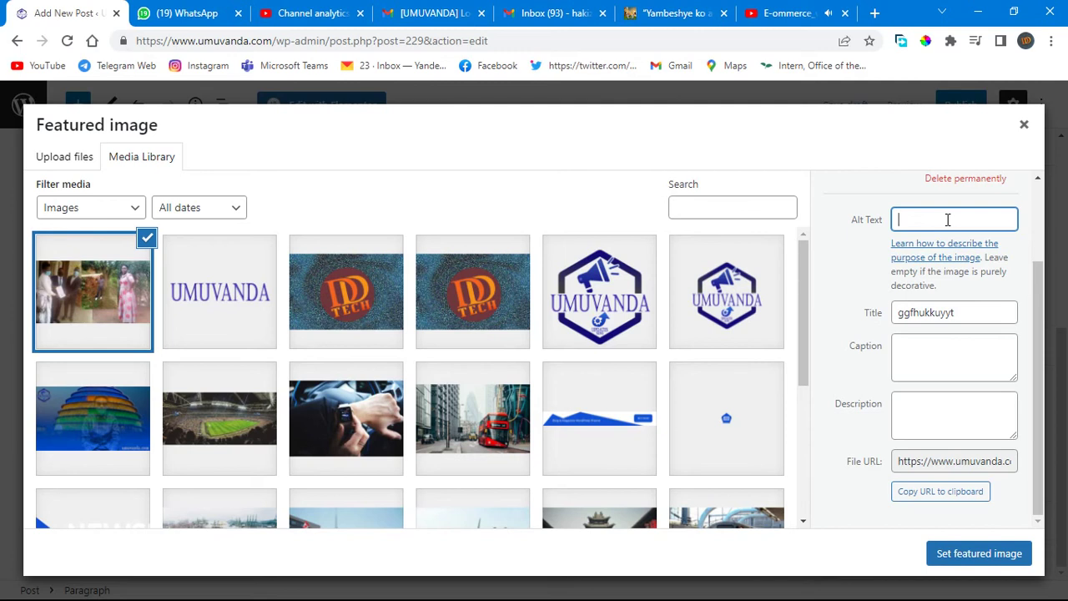
text(umuryan)
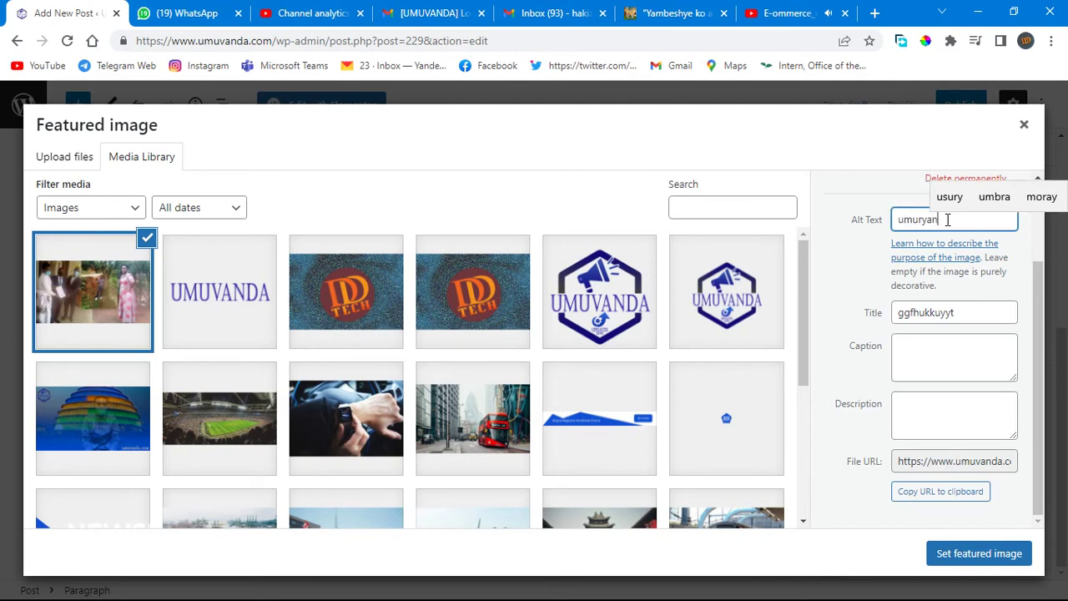
text(go)
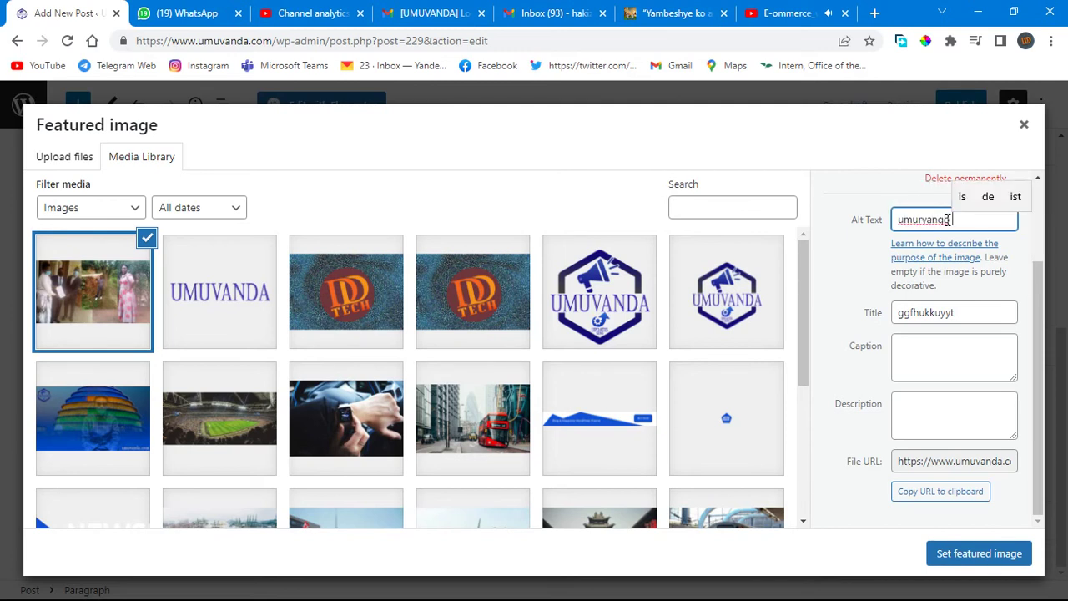
text( utishimir)
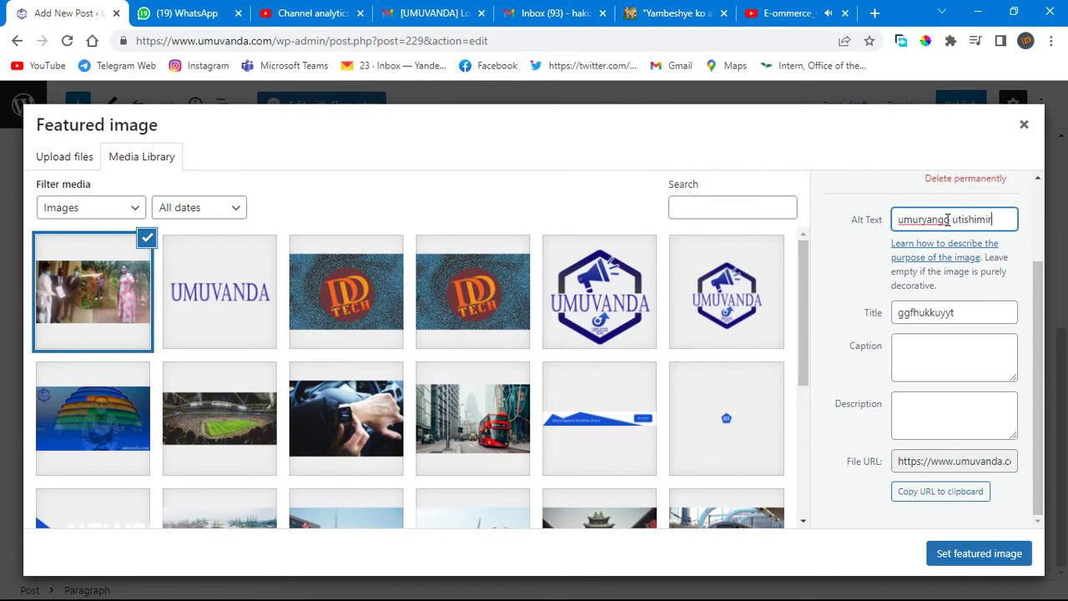
text(anye)
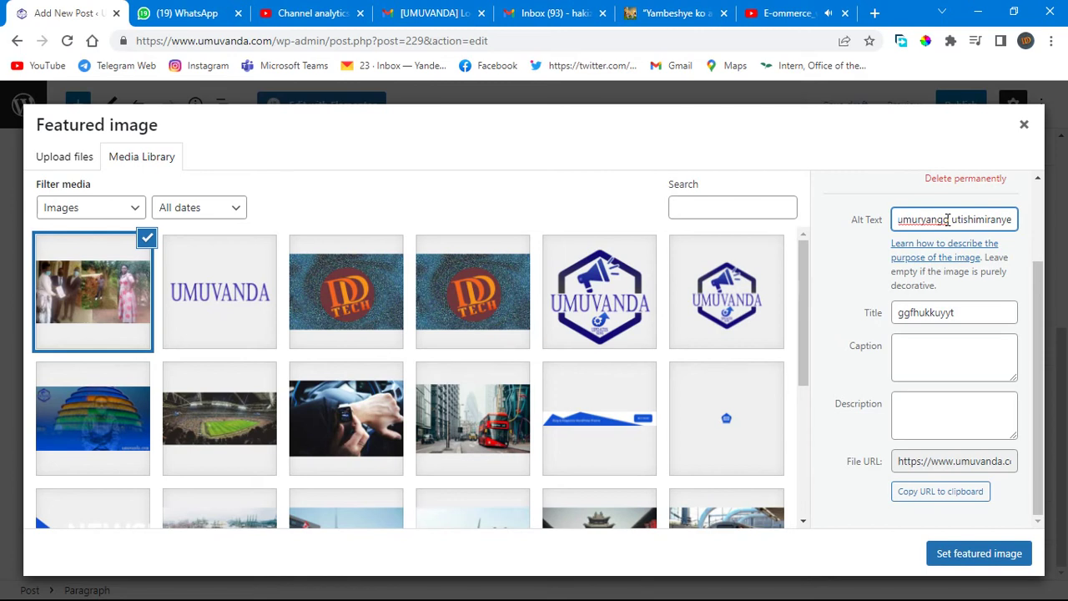
Step: Apply the selected ggfhukkuyyt photo as the post's featured image
click(983, 554)
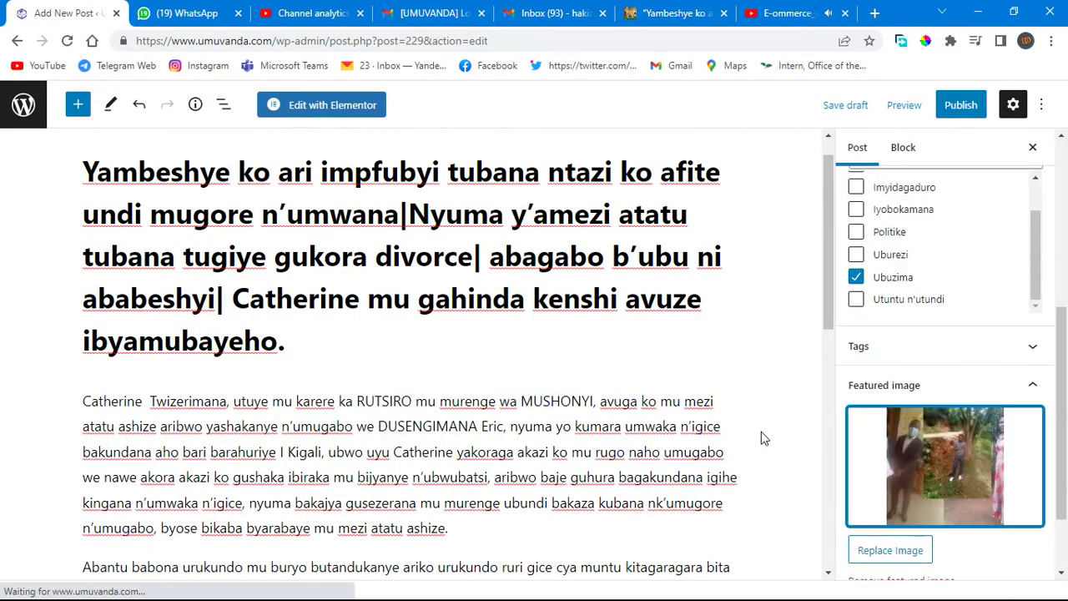
scroll(1065, 355, down, 1)
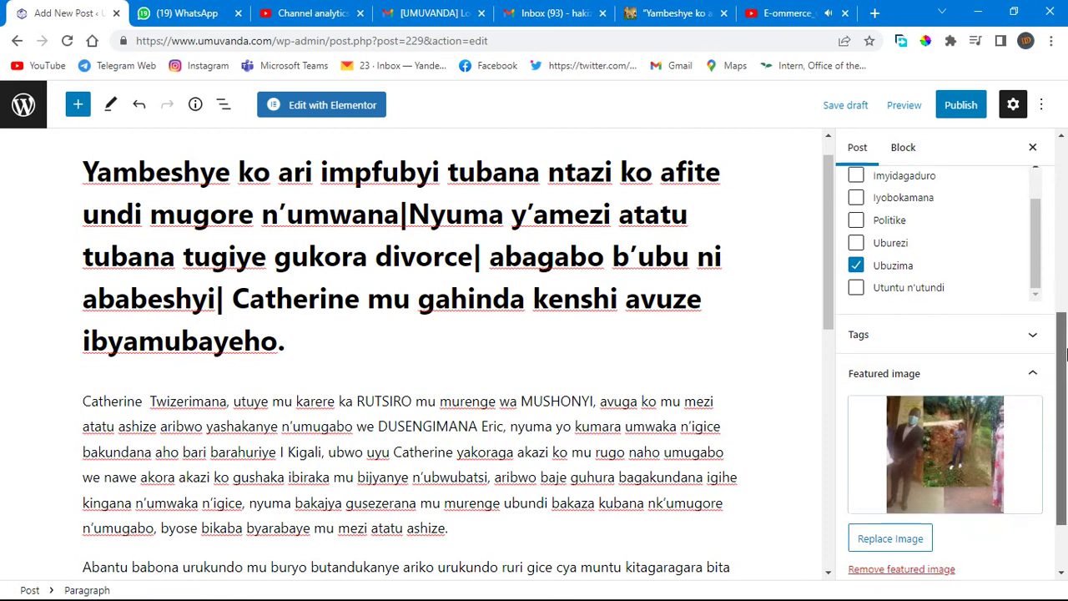
drag(1065, 355, 1066, 409)
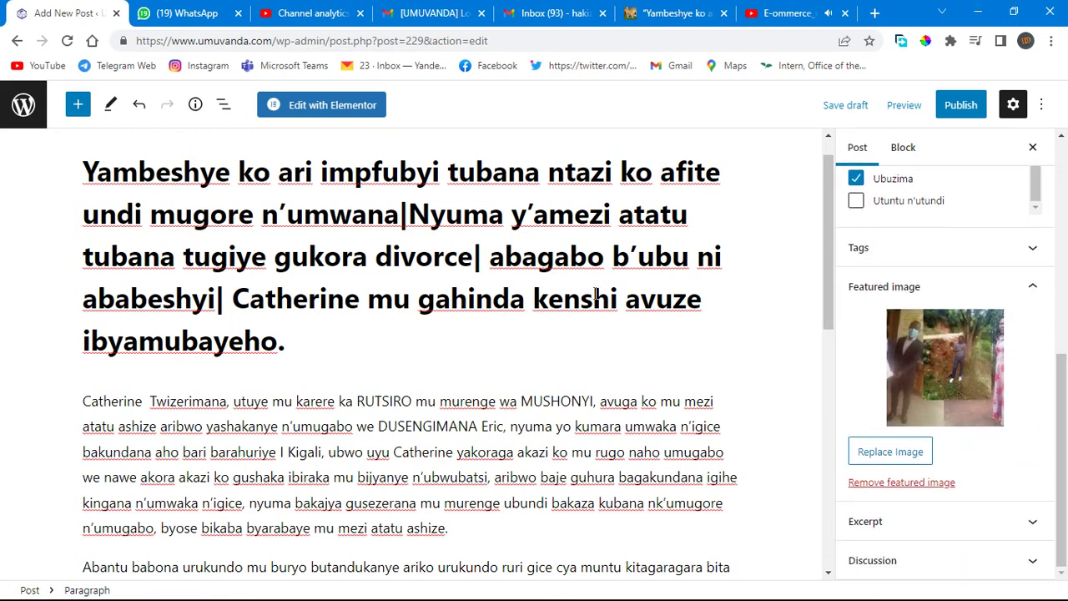
Step: Try to add the tag "amategeko" in the post settings
click(1004, 247)
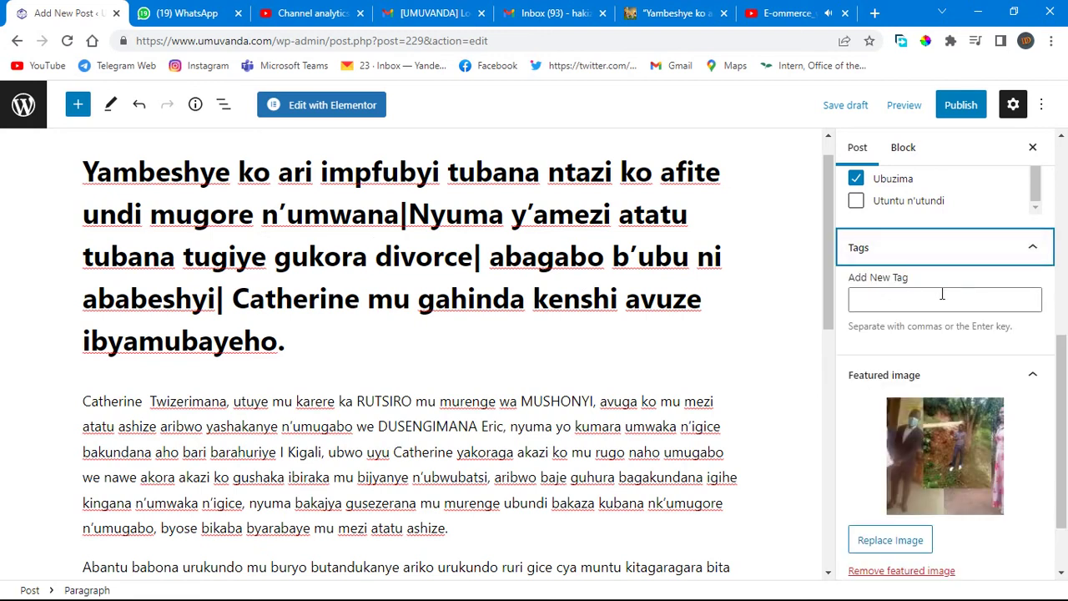
click(935, 301)
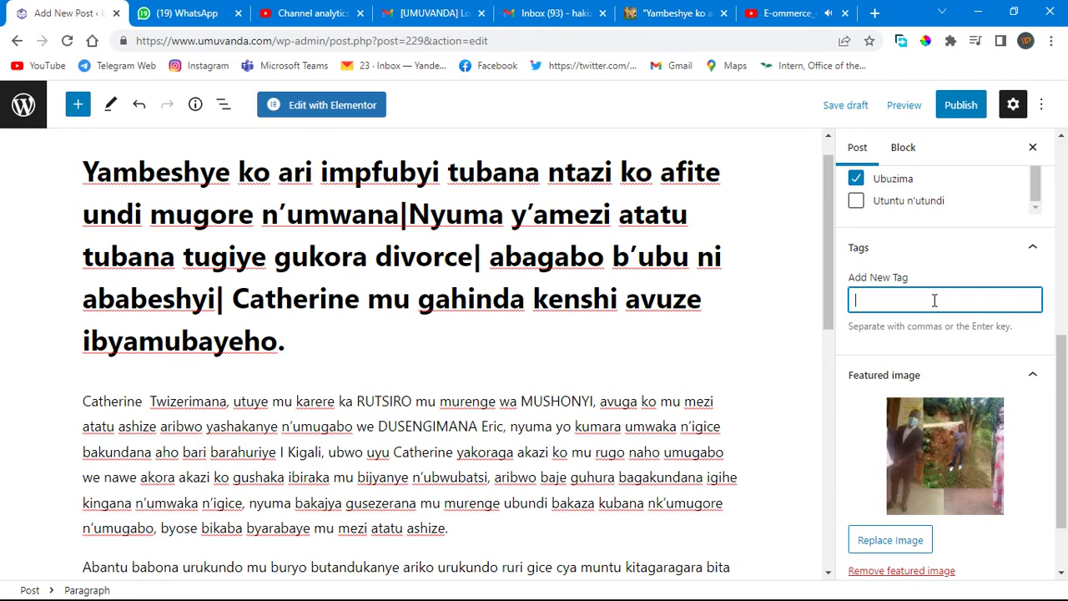
text(amategeko)
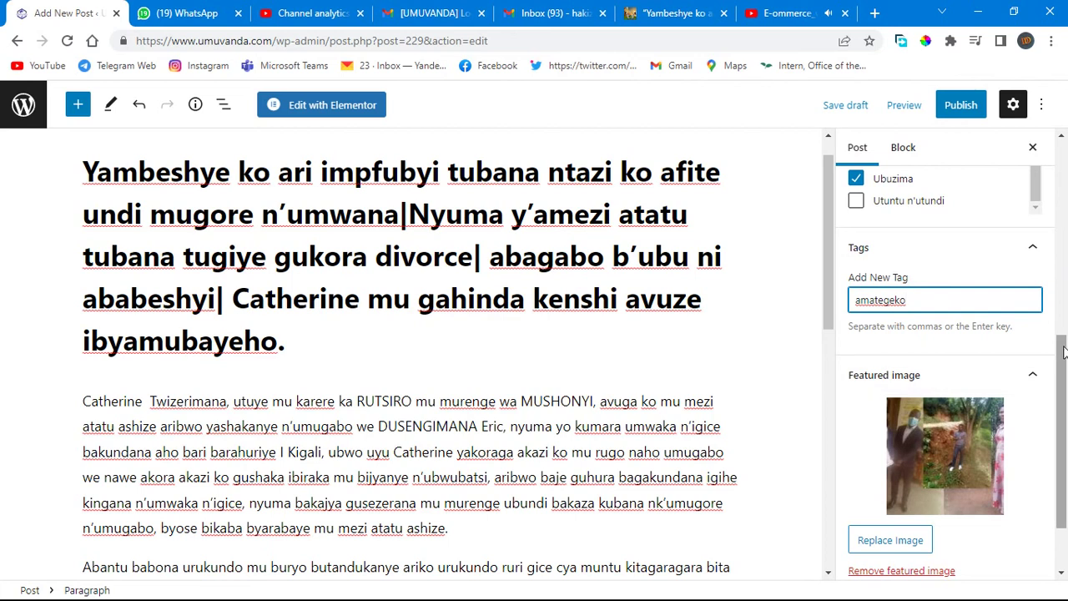
Step: Add the tag "amategeko" in the pre-publish checks and publish the post immediately with public visibility
click(962, 106)
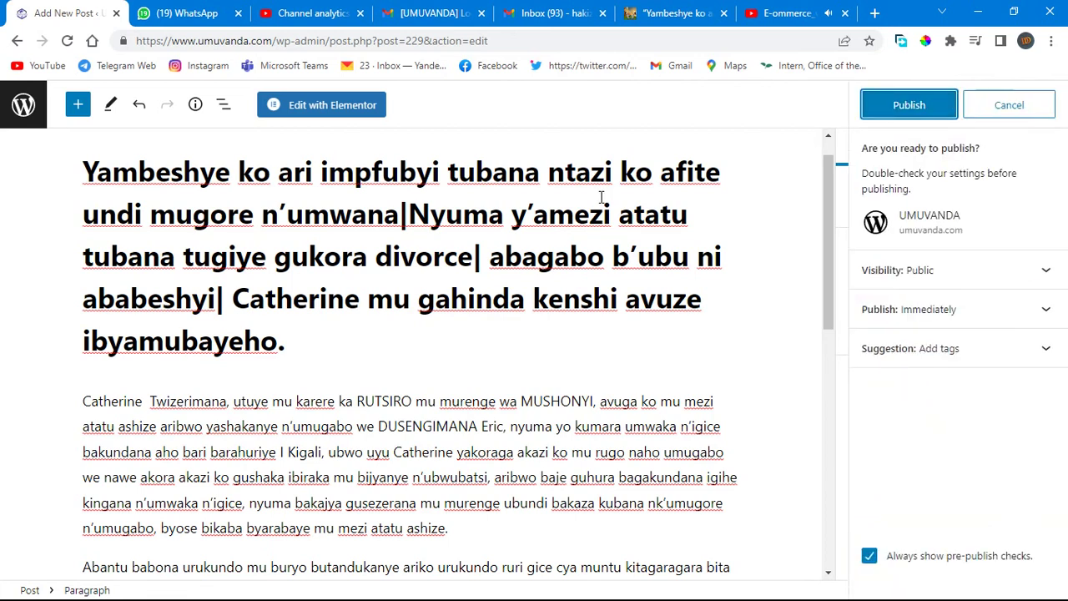
click(906, 102)
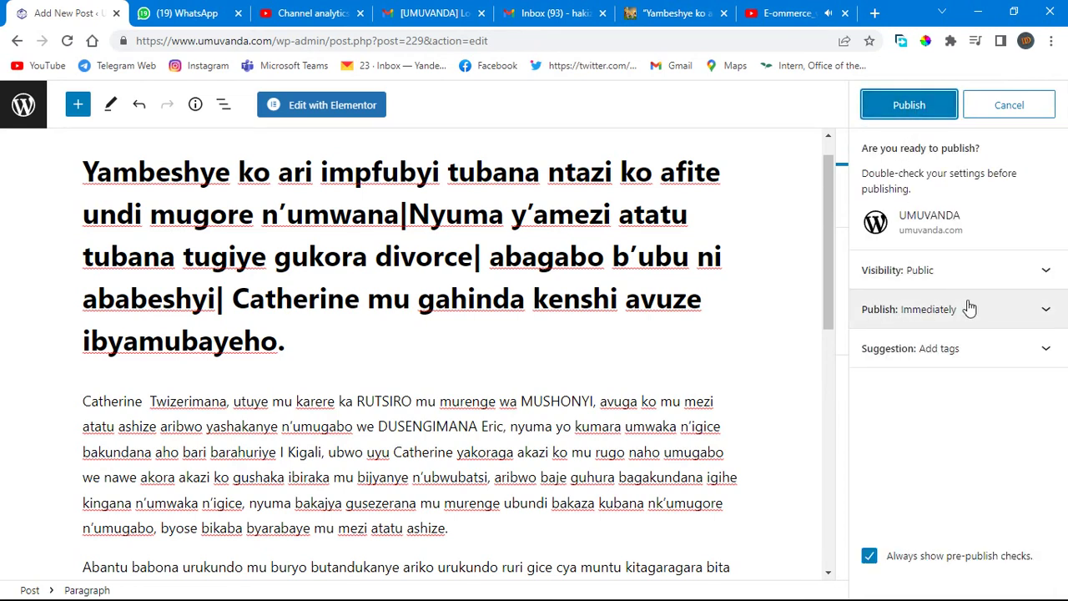
click(956, 351)
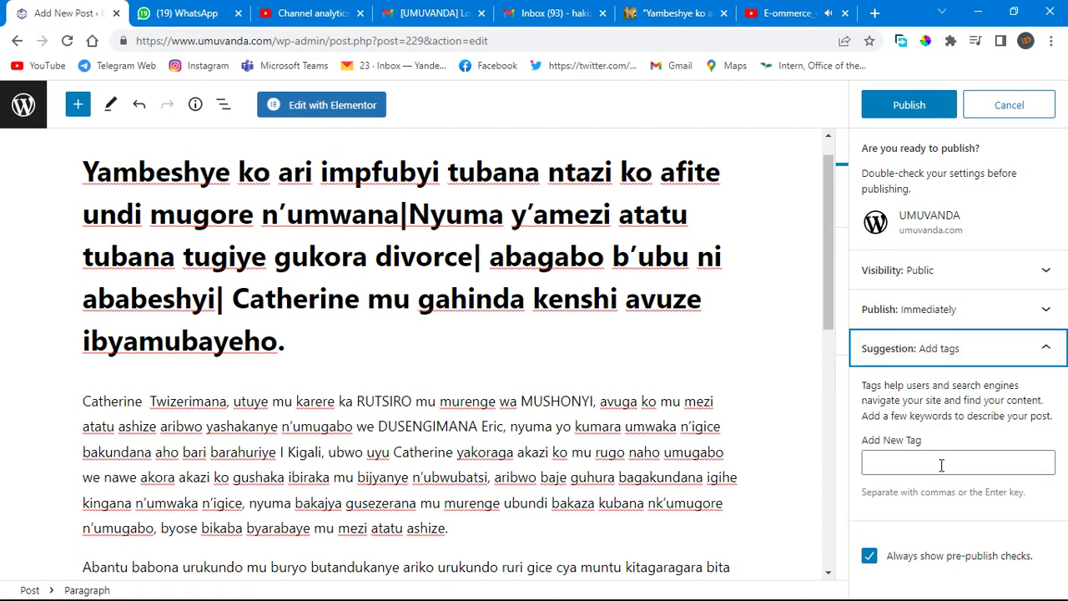
click(942, 465)
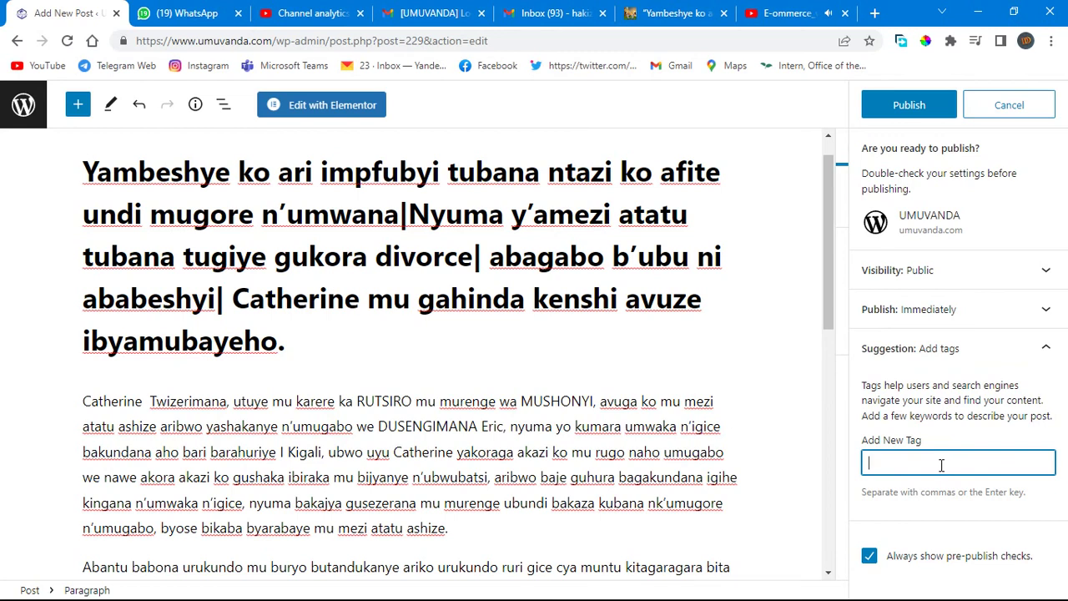
text(amategeko)
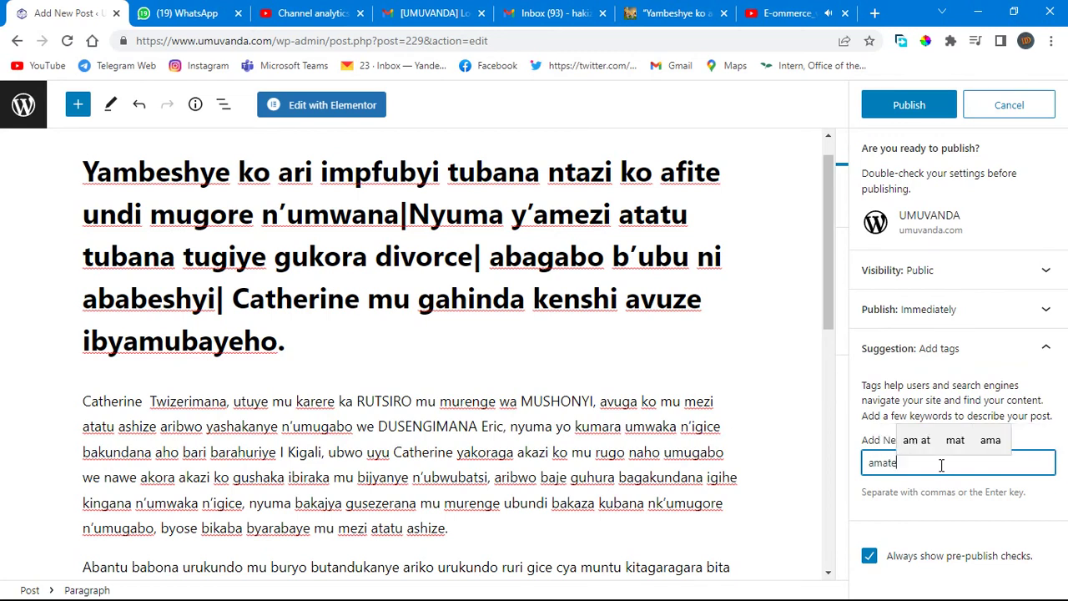
click(907, 104)
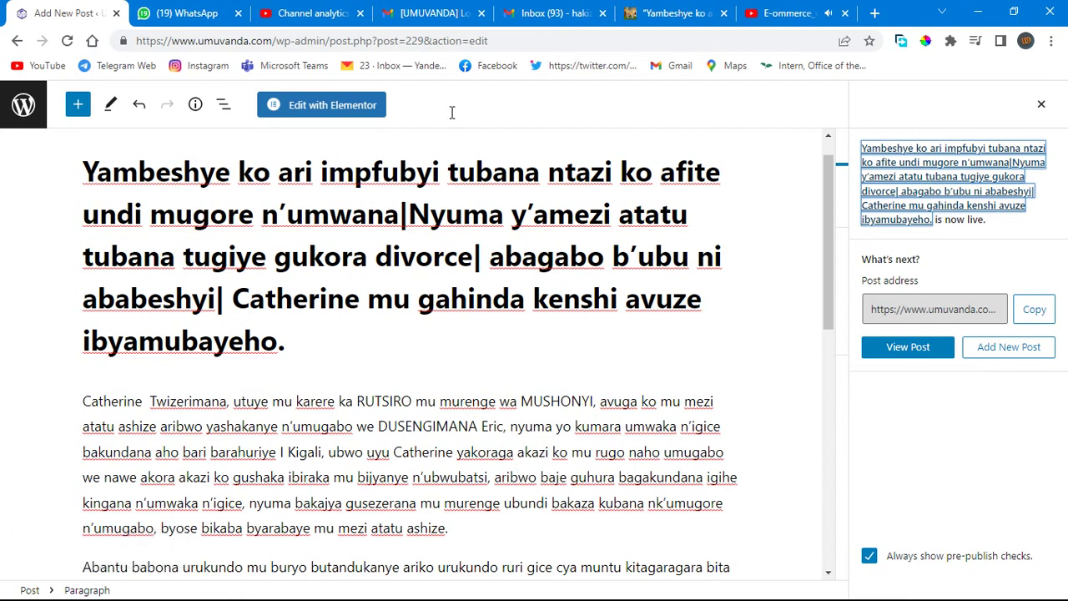
Step: Open umuvanda.com in a new incognito window and look over the public home page
click(1051, 41)
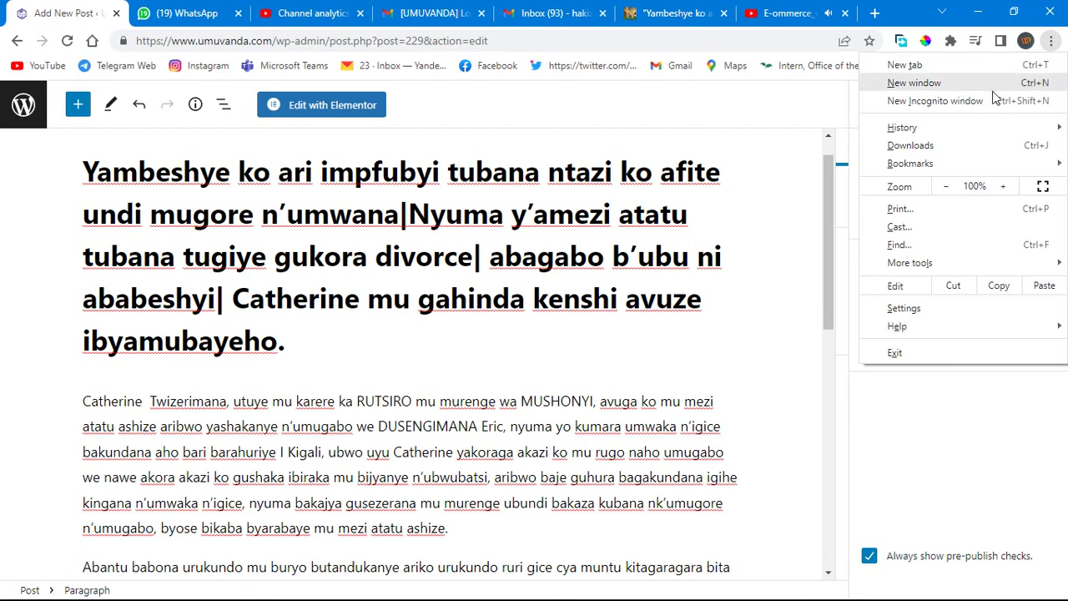
click(905, 83)
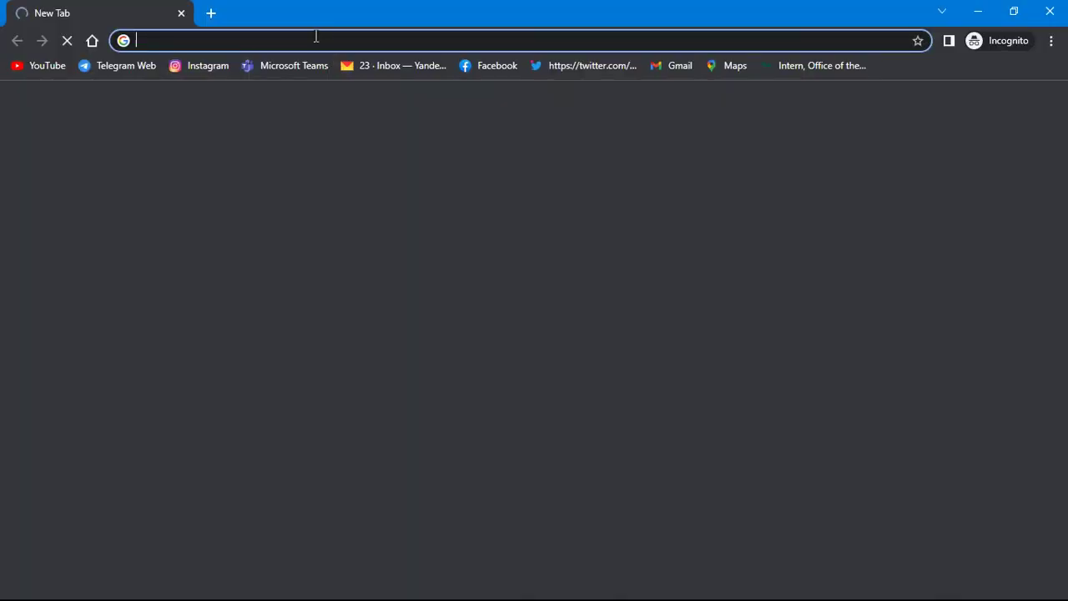
text(umu)
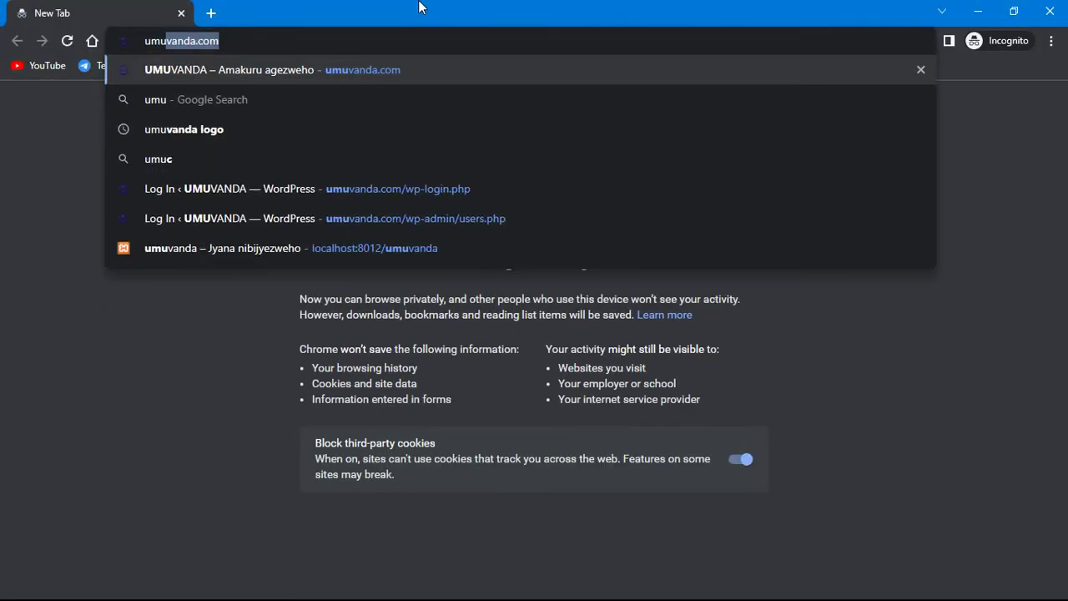
text(vanda.com)
key(Delete)
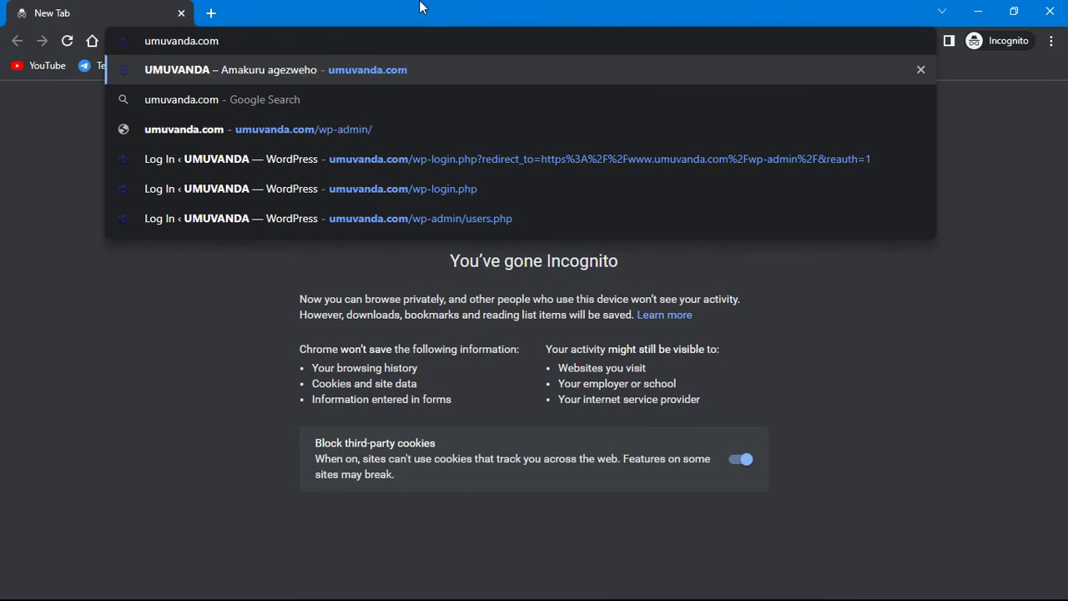
key(Return)
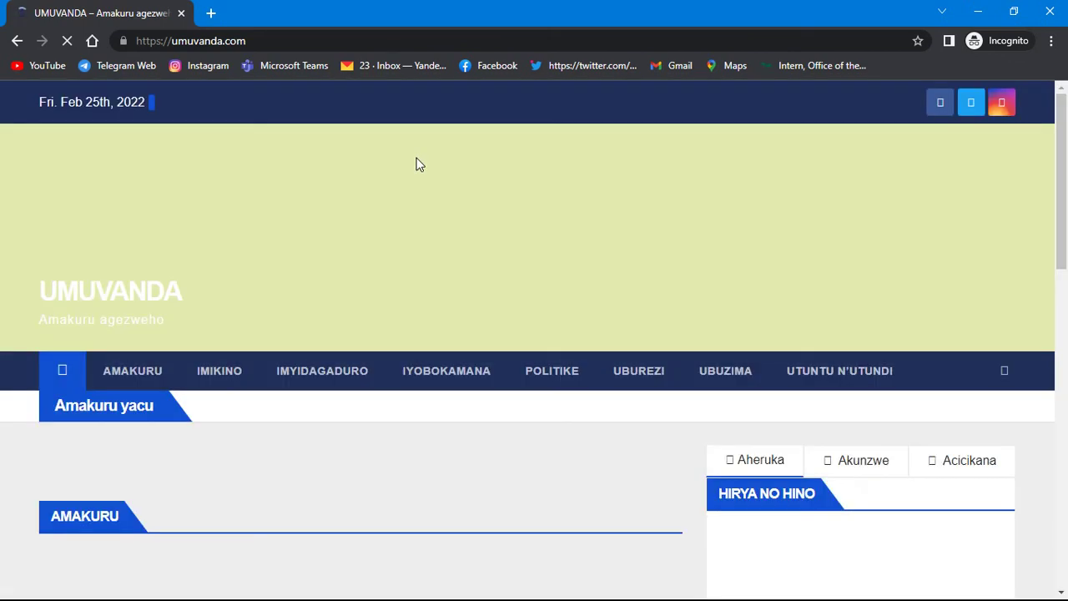
drag(1066, 148, 1066, 172)
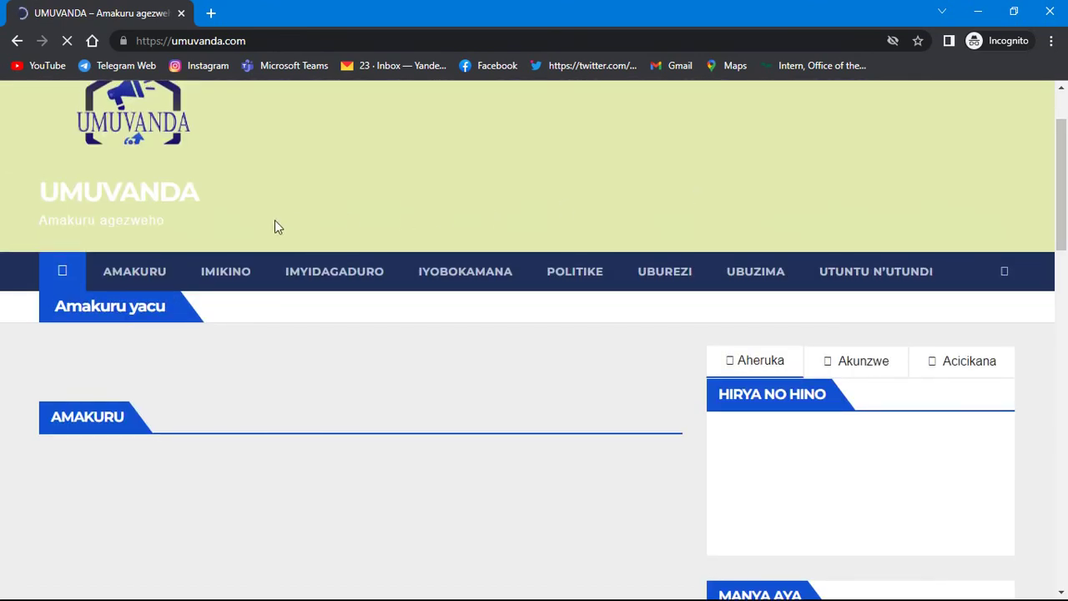